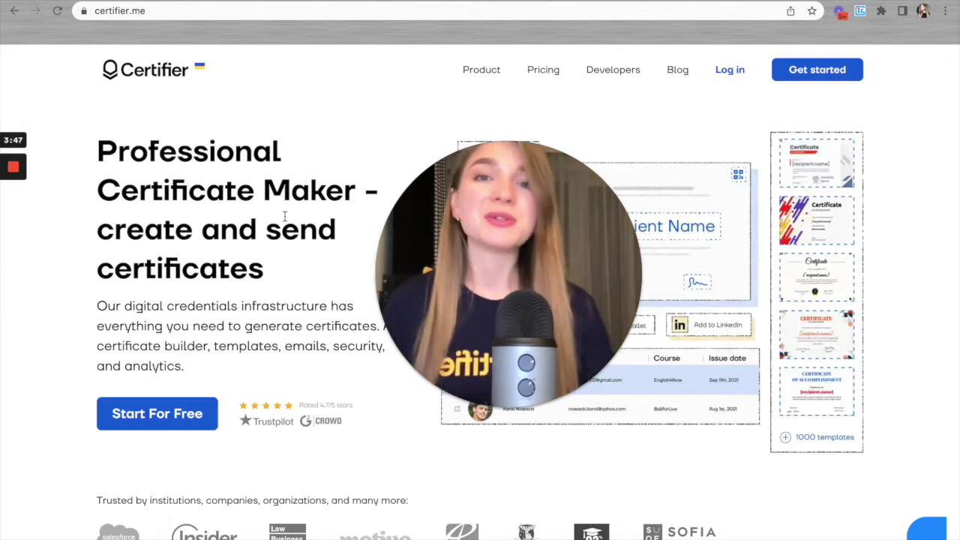
Step: Switch to Zapier and create a new Zap with Google Forms as its trigger app
{"action": "key", "text": "ctrl+Tab"}
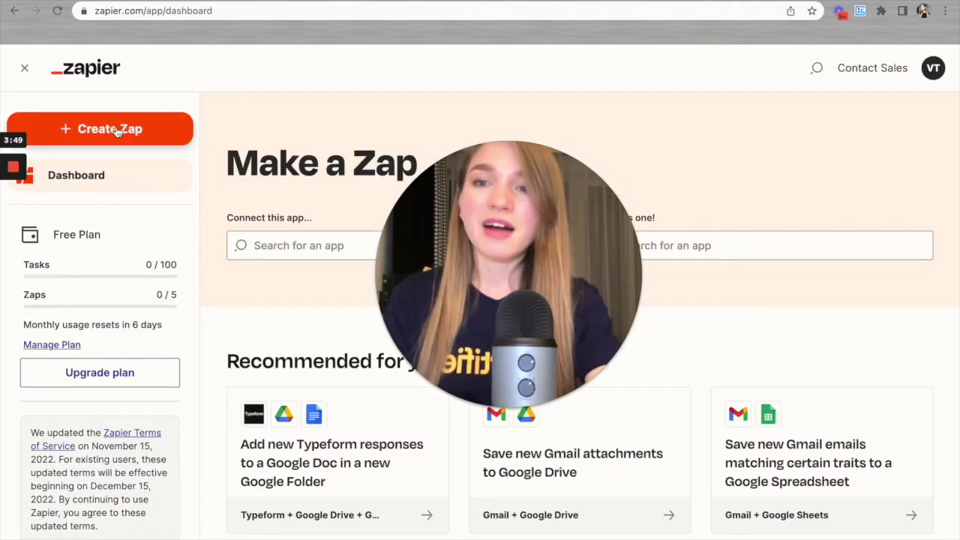
{"action": "left_click", "coordinate": [499, 409]}
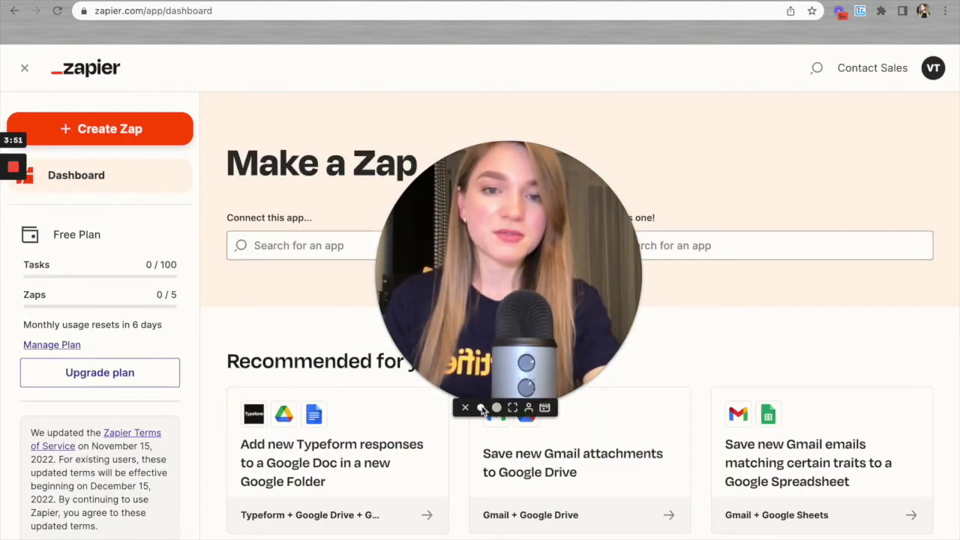
{"action": "left_click_drag", "start_coordinate": [444, 395], "coordinate": [876, 486]}
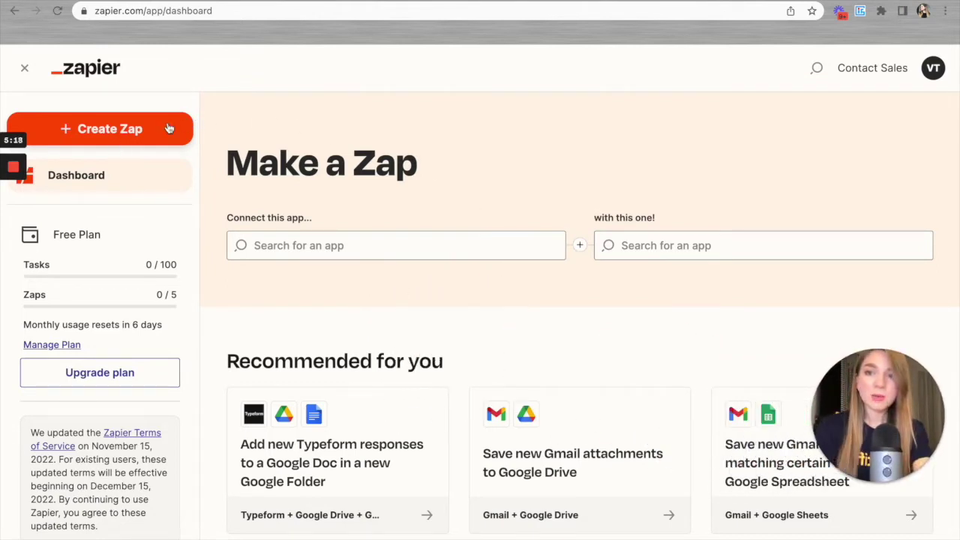
{"action": "left_click", "coordinate": [132, 130]}
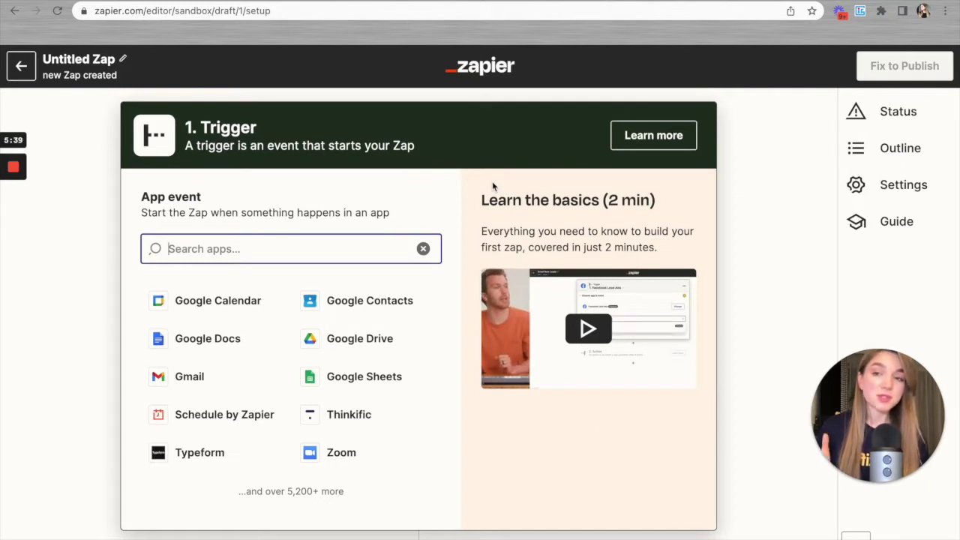
{"action": "type", "text": "go"}
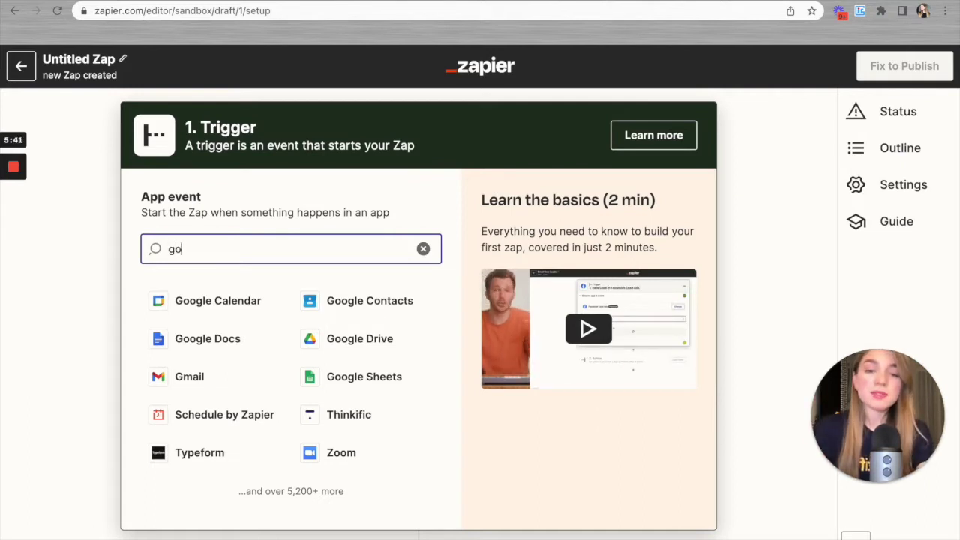
{"action": "type", "text": "ogle for"}
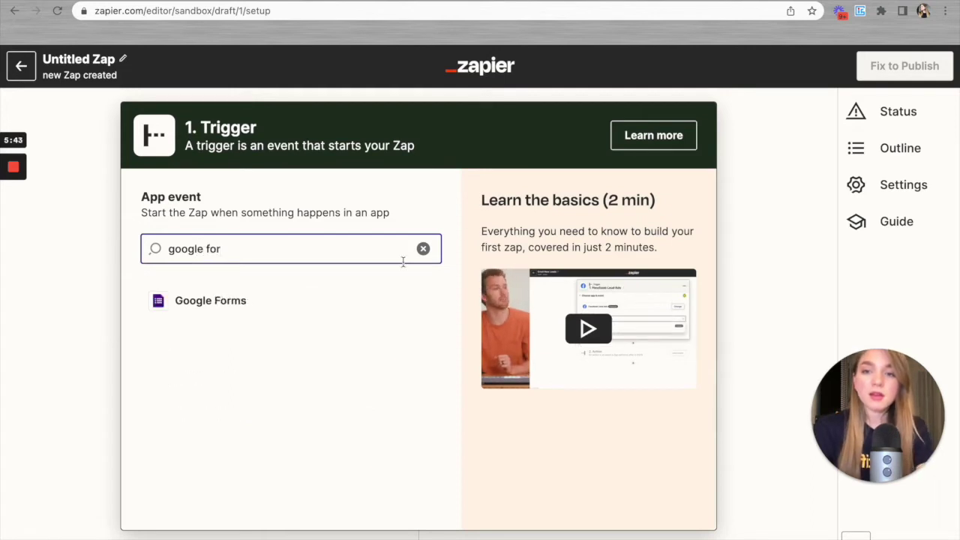
{"action": "left_click", "coordinate": [232, 303]}
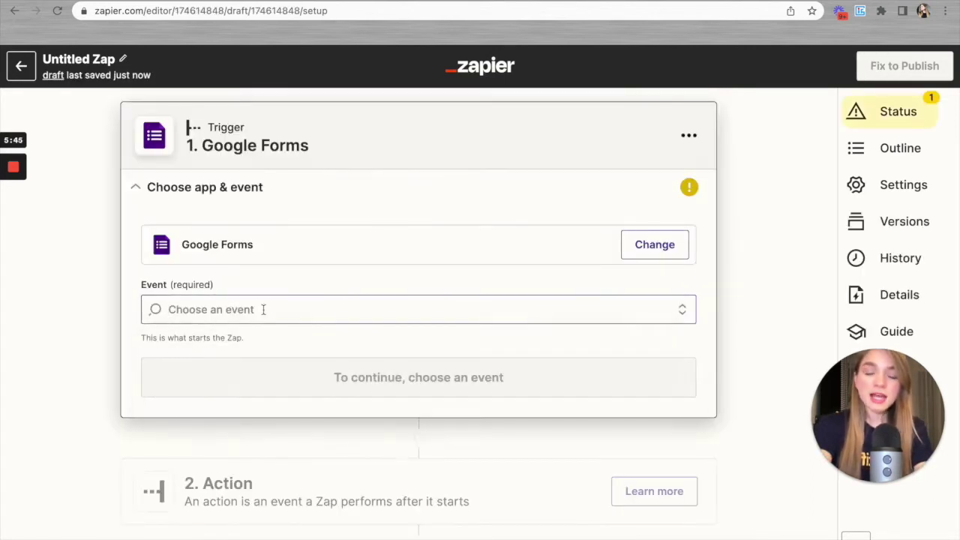
Step: Set the trigger event to New Form Response and select the existing Google Forms account for it
{"action": "left_click", "coordinate": [247, 308]}
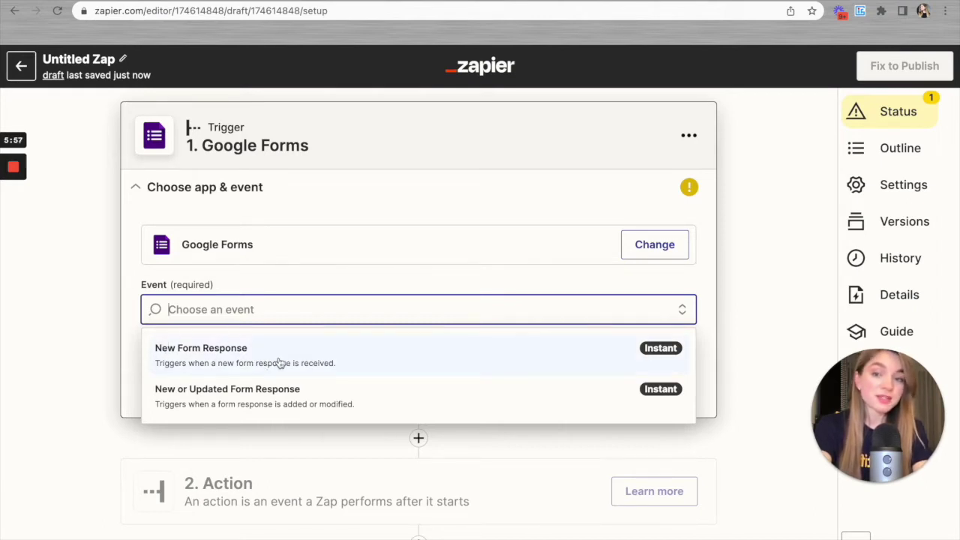
{"action": "left_click", "coordinate": [227, 354]}
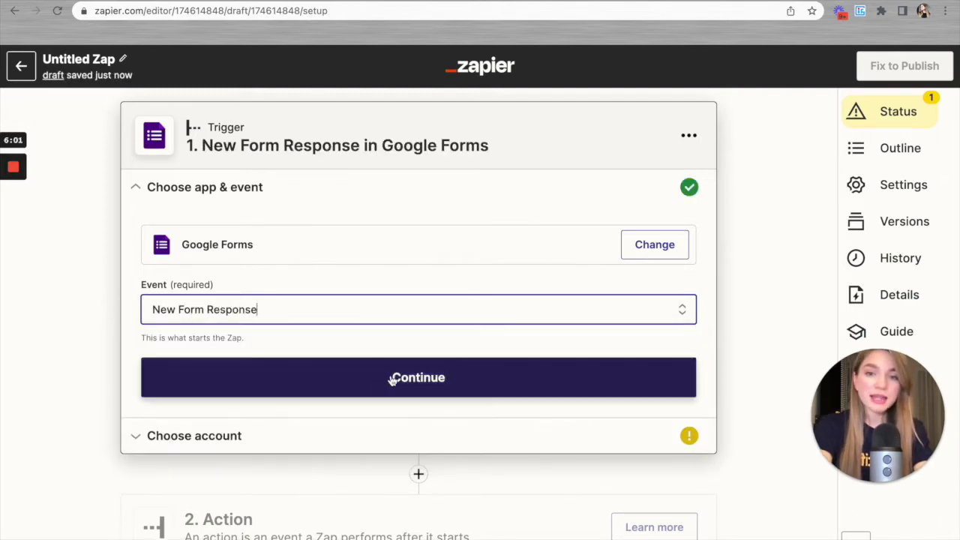
{"action": "left_click", "coordinate": [391, 381]}
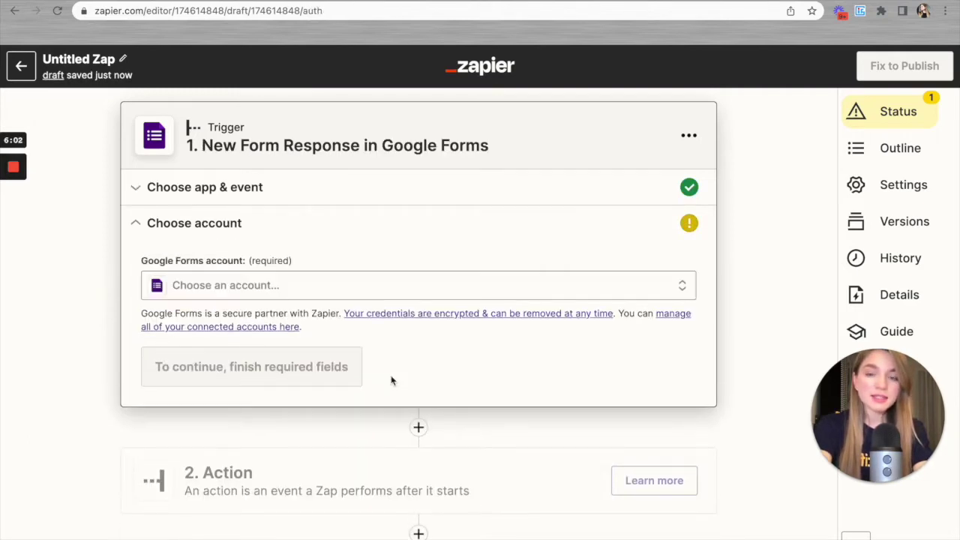
{"action": "left_click", "coordinate": [306, 284]}
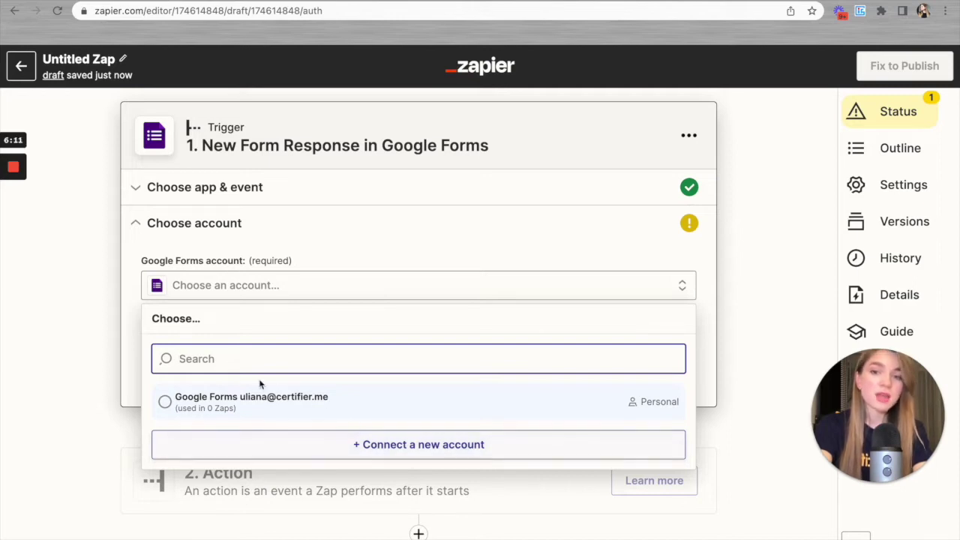
{"action": "left_click", "coordinate": [326, 409]}
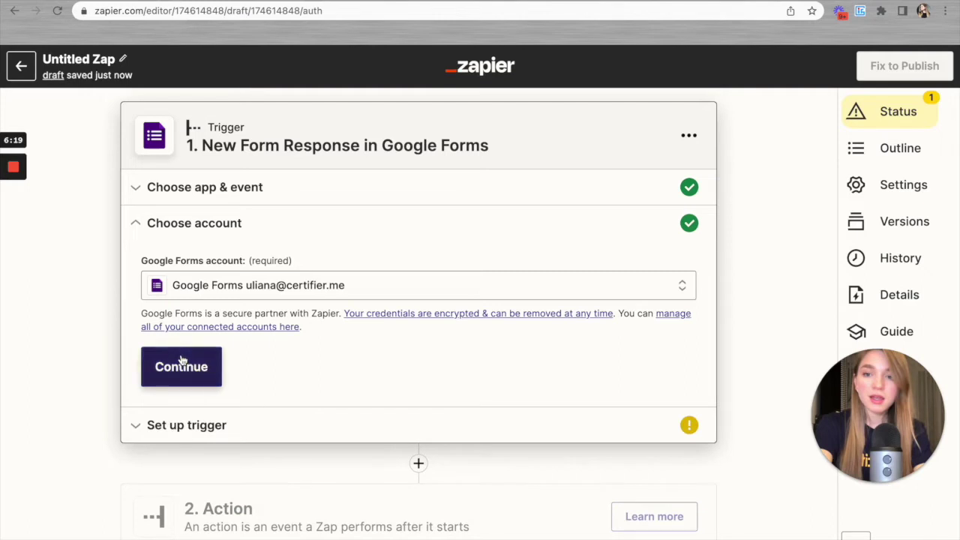
{"action": "left_click", "coordinate": [185, 363]}
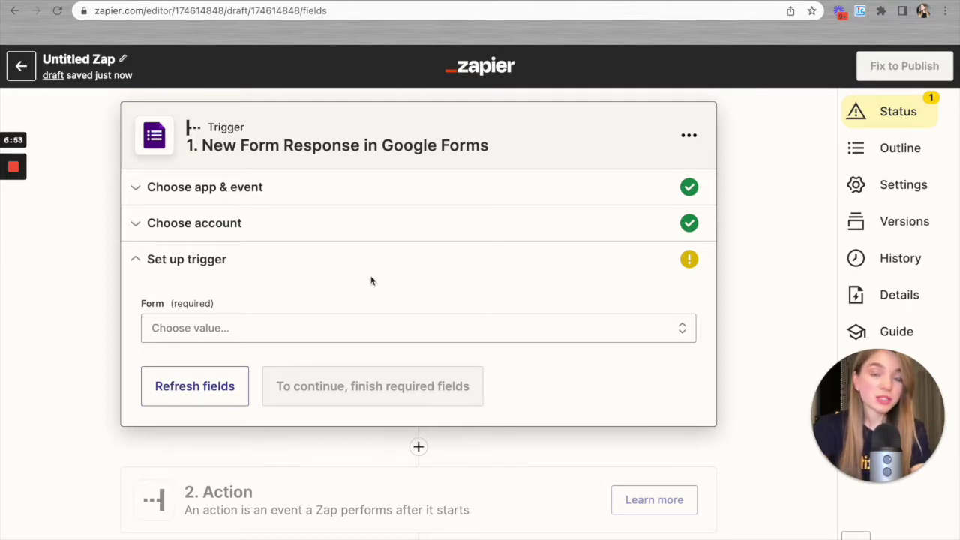
Step: Look over the Work Request form in Google Forms and select that form for the Zap's trigger
{"action": "key", "text": "ctrl+Tab"}
{"action": "scroll", "coordinate": [356, 342], "scroll_direction": "down", "scroll_amount": 4}
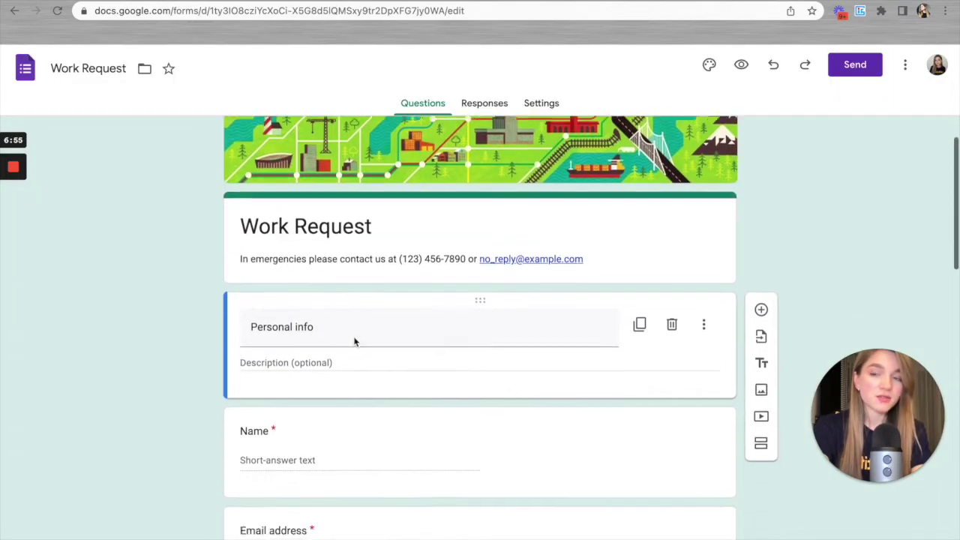
{"action": "scroll", "coordinate": [356, 342], "scroll_direction": "up", "scroll_amount": 4}
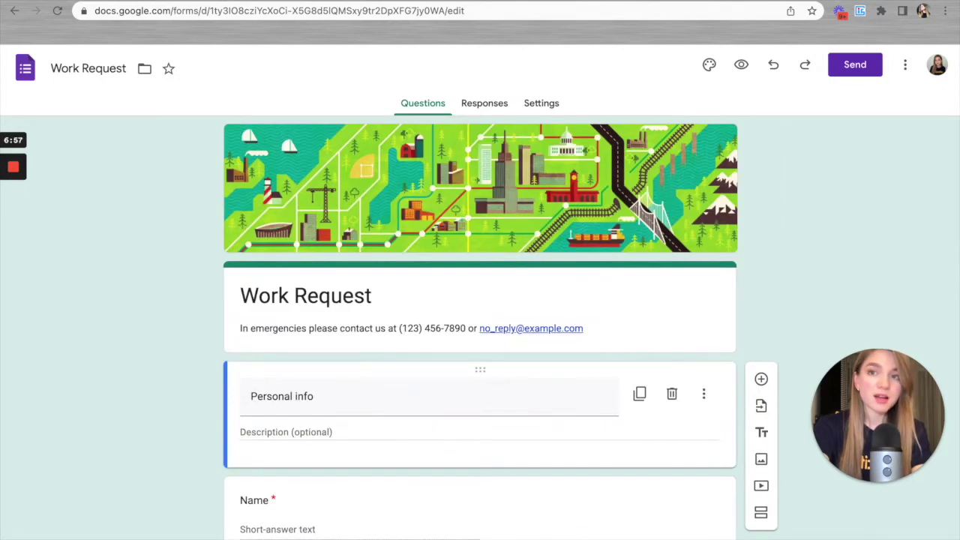
{"action": "left_click", "coordinate": [98, 0]}
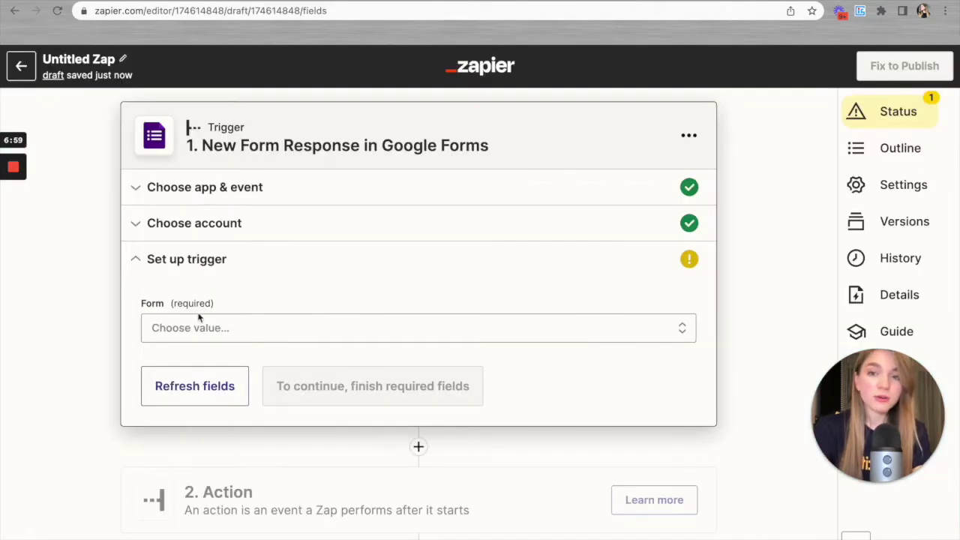
{"action": "left_click", "coordinate": [234, 330]}
{"action": "type", "text": "work reque"}
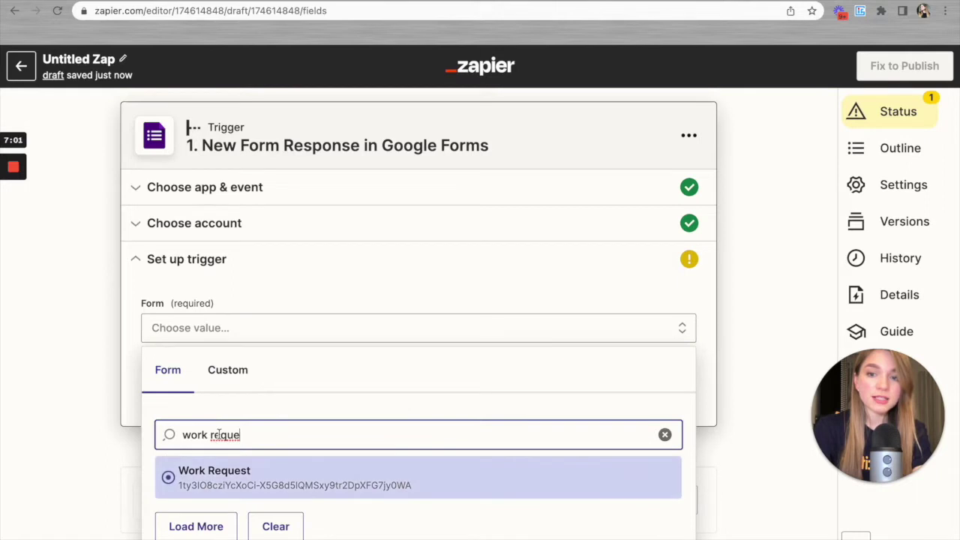
{"action": "left_click", "coordinate": [221, 470]}
{"action": "scroll", "coordinate": [96, 408], "scroll_direction": "down", "scroll_amount": 1}
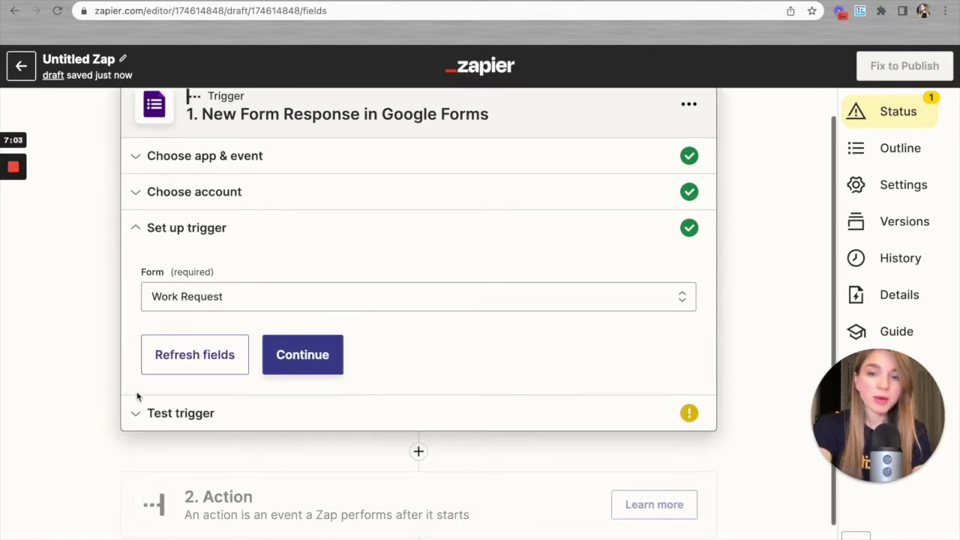
{"action": "left_click", "coordinate": [302, 355]}
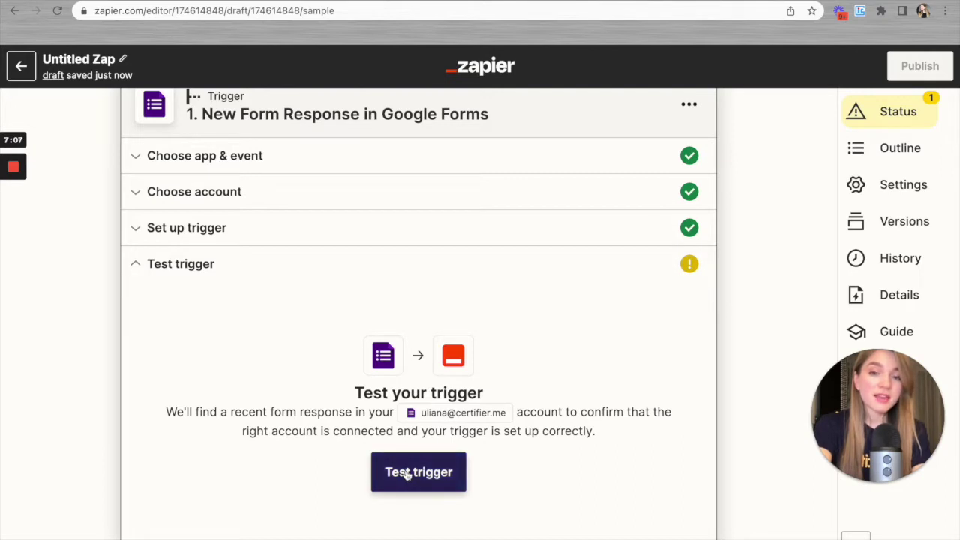
Step: Test the trigger, examine the fields of the sample form response, and continue to the action
{"action": "left_click", "coordinate": [393, 471]}
{"action": "scroll", "coordinate": [615, 364], "scroll_direction": "down", "scroll_amount": 2}
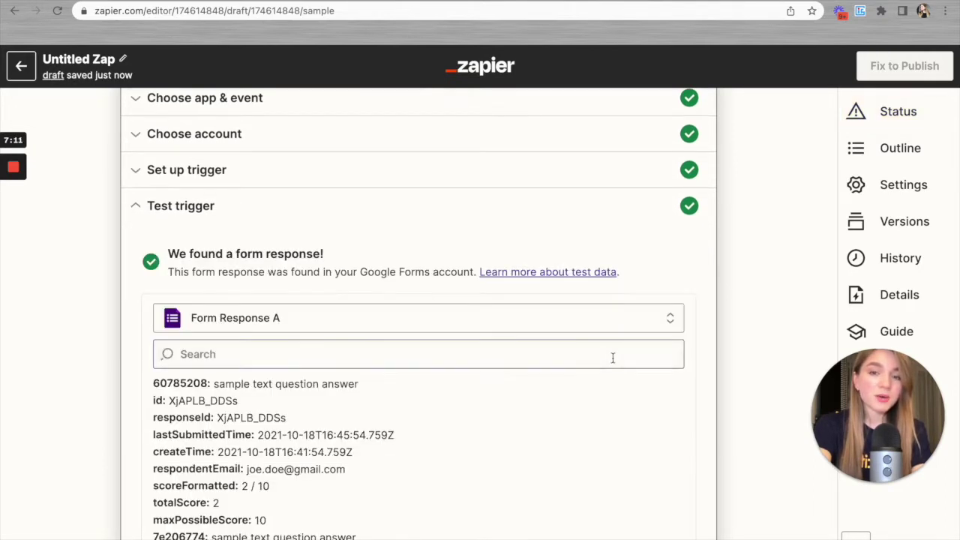
{"action": "scroll", "coordinate": [612, 359], "scroll_direction": "down", "scroll_amount": 1}
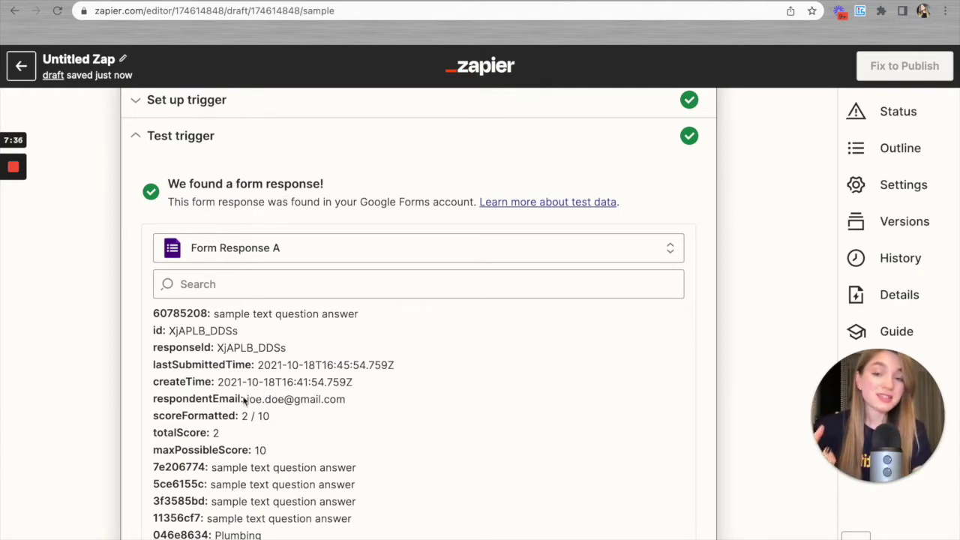
{"action": "left_click_drag", "start_coordinate": [246, 399], "coordinate": [373, 401]}
{"action": "left_click", "coordinate": [319, 401]}
{"action": "scroll", "coordinate": [318, 401], "scroll_direction": "down", "scroll_amount": 1}
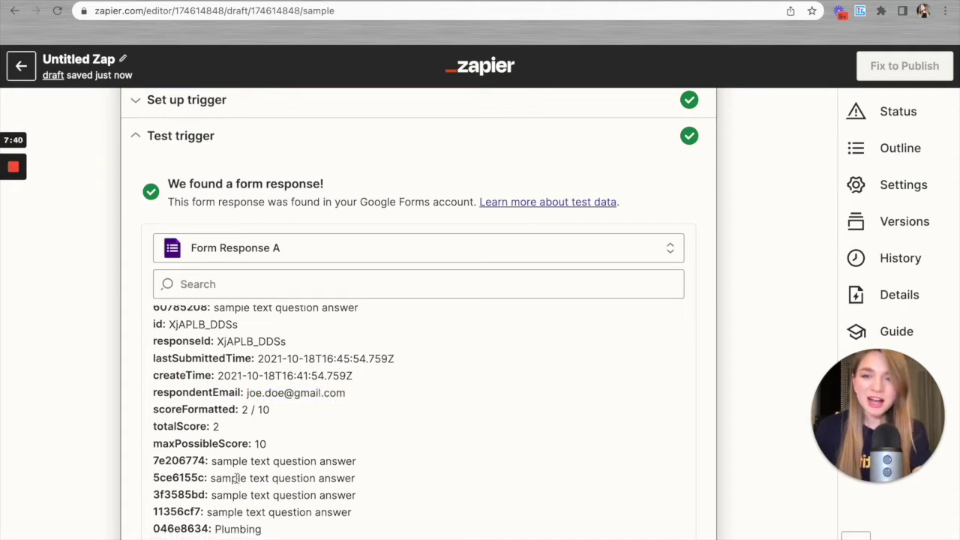
{"action": "scroll", "coordinate": [259, 506], "scroll_direction": "down", "scroll_amount": 1}
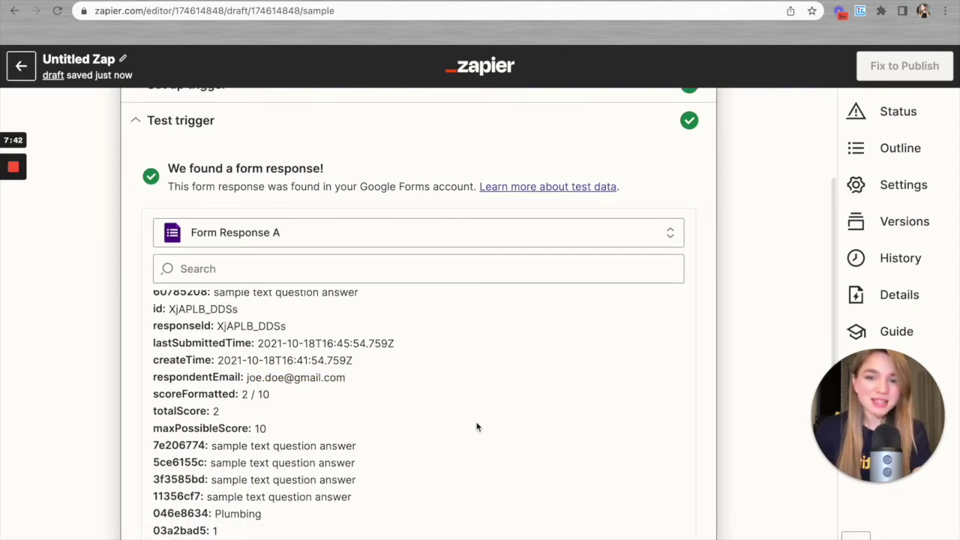
{"action": "scroll", "coordinate": [446, 388], "scroll_direction": "up", "scroll_amount": 1}
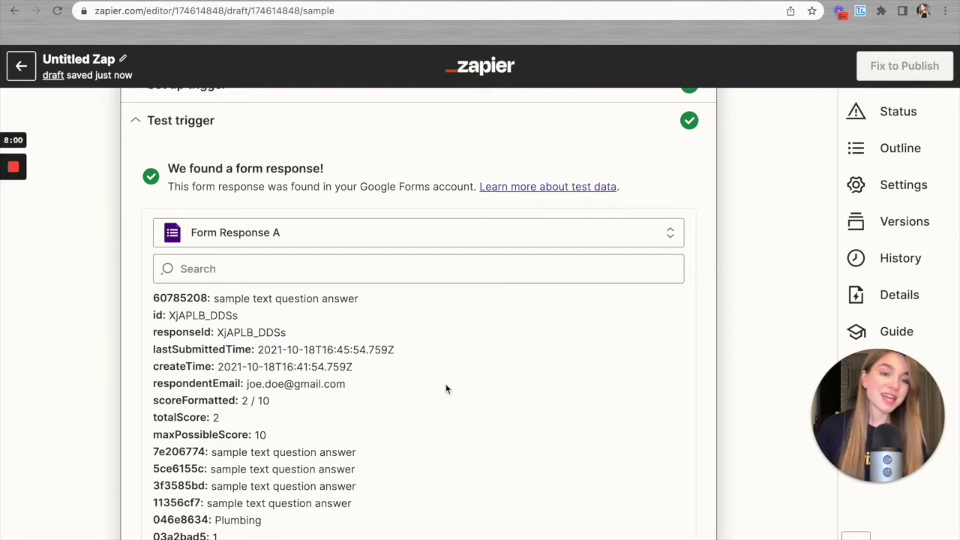
{"action": "scroll", "coordinate": [445, 389], "scroll_direction": "down", "scroll_amount": 5}
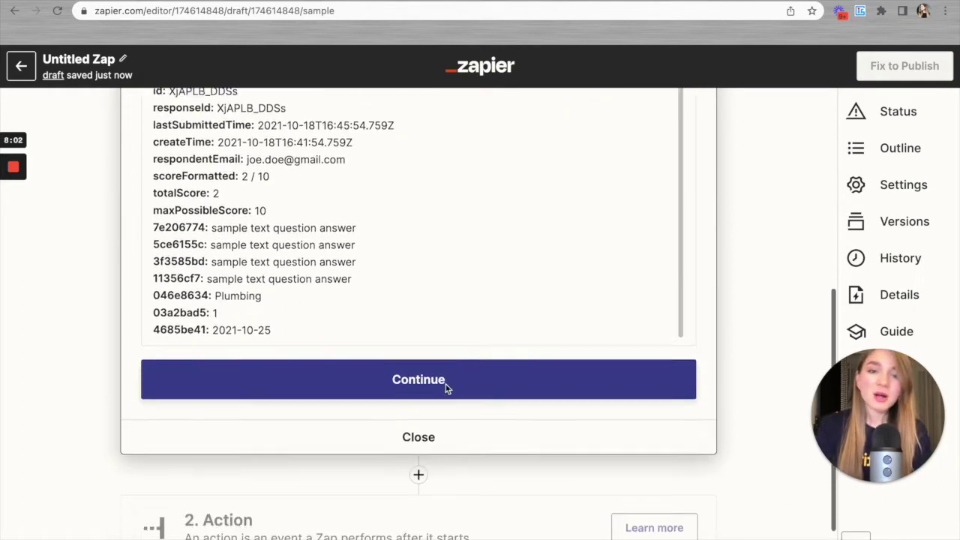
{"action": "left_click", "coordinate": [368, 305]}
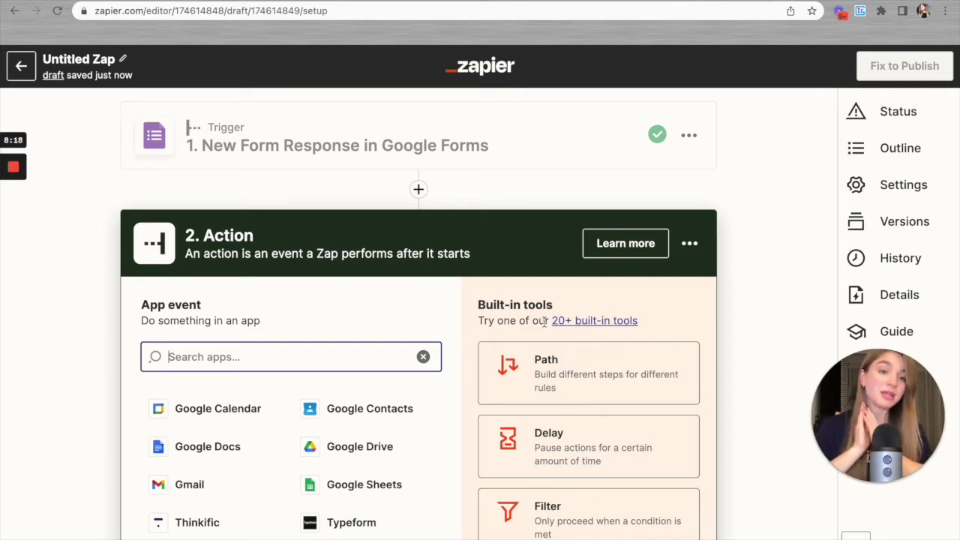
Step: Choose Certifier as the action app and set its event to Issue Credential
{"action": "type", "text": "certifier"}
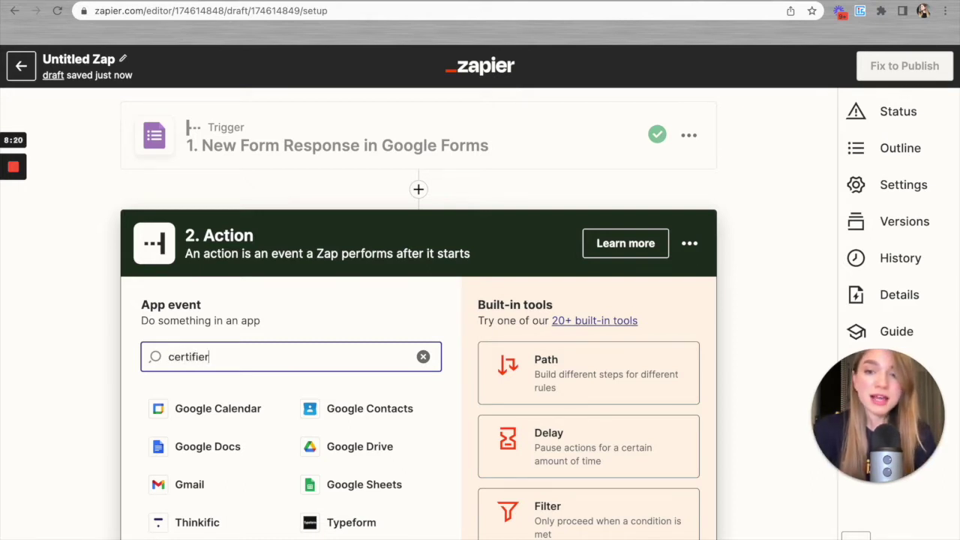
{"action": "left_click", "coordinate": [286, 414]}
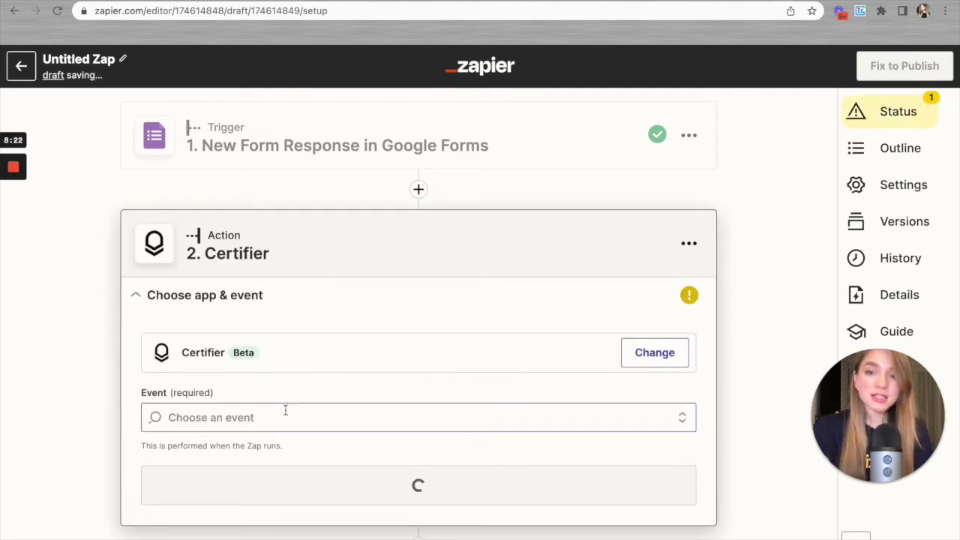
{"action": "left_click", "coordinate": [230, 378]}
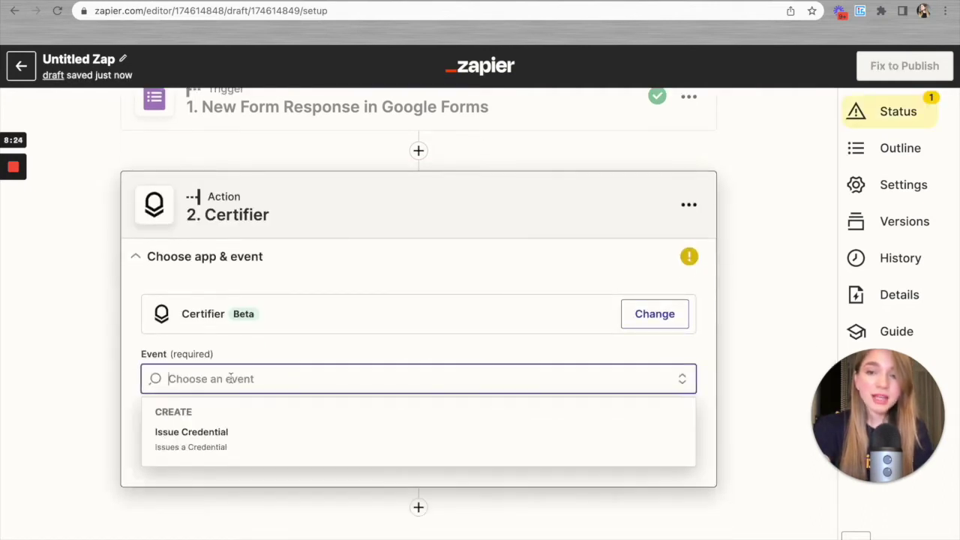
{"action": "left_click", "coordinate": [192, 438]}
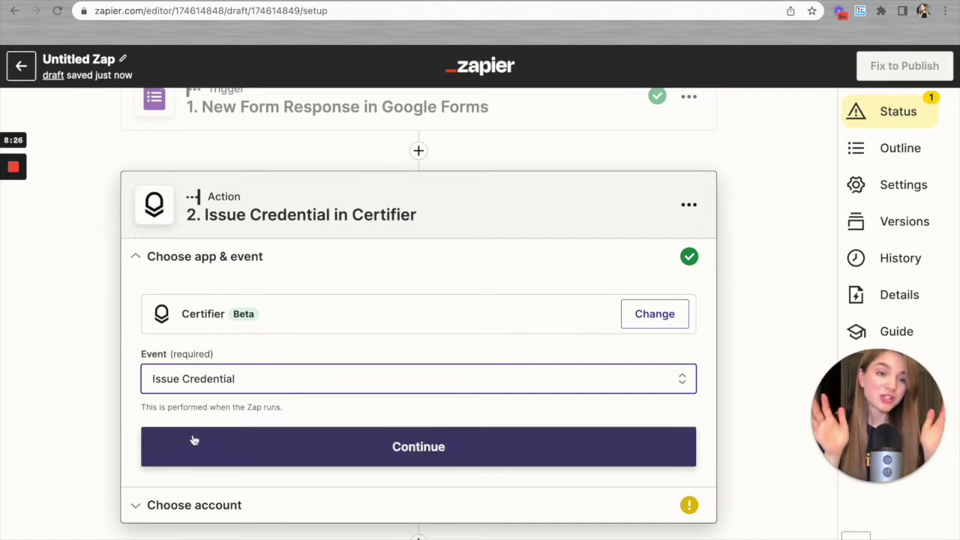
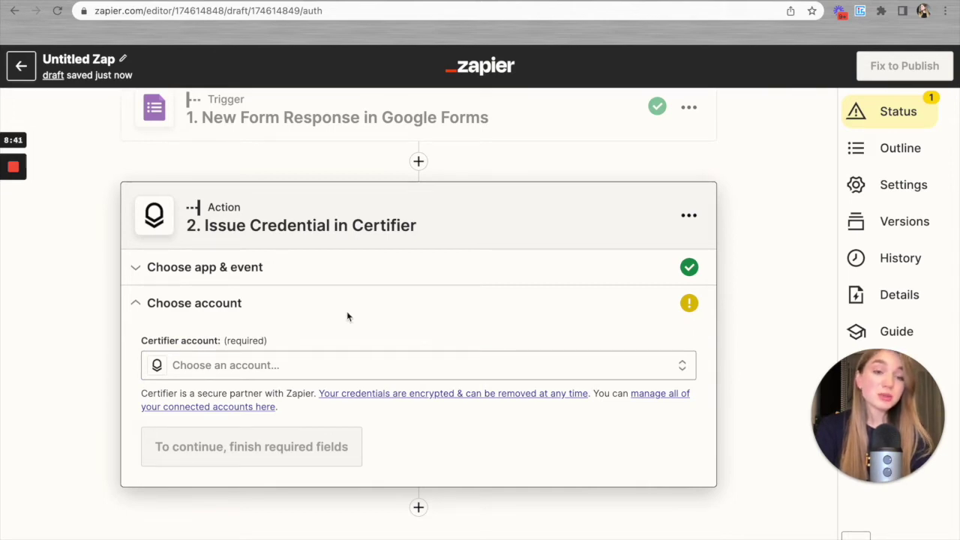
Step: Reopen the Google Forms trigger and check which account it is connected to
{"action": "left_click", "coordinate": [320, 118]}
{"action": "scroll", "coordinate": [195, 335], "scroll_direction": "down", "scroll_amount": 1}
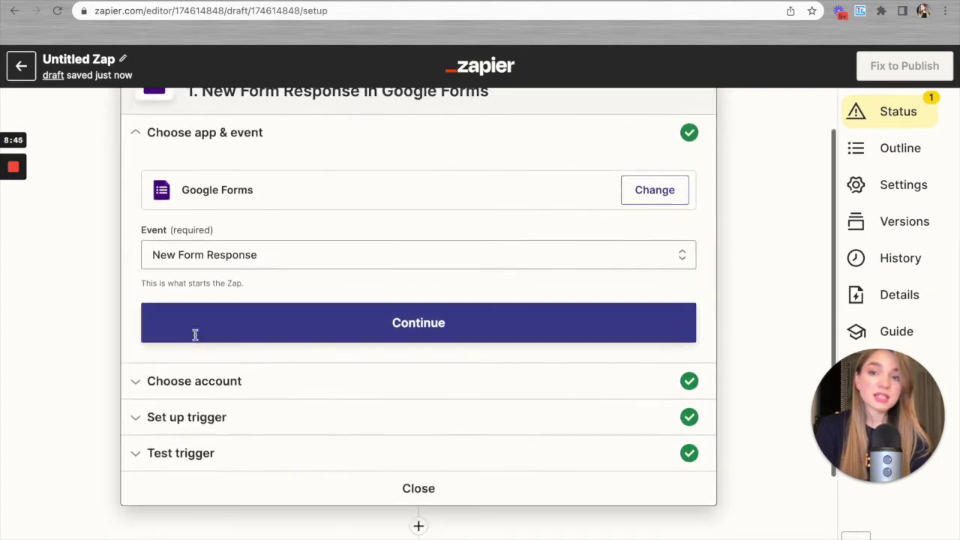
{"action": "left_click", "coordinate": [177, 386]}
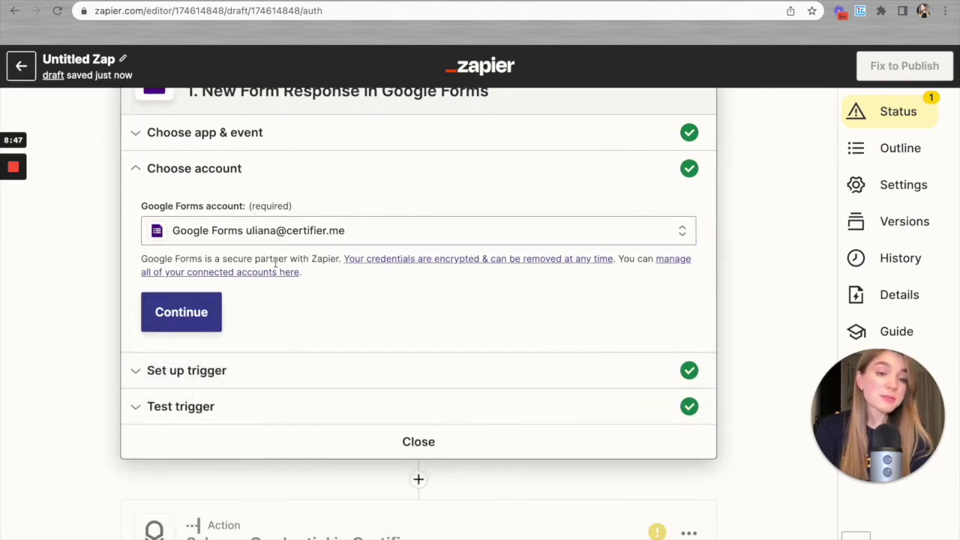
Step: Start connecting a new Certifier account for the Issue Credential action and open Certifier's access token settings
{"action": "left_click", "coordinate": [288, 529]}
{"action": "left_click", "coordinate": [270, 381]}
{"action": "scroll", "coordinate": [347, 430], "scroll_direction": "down", "scroll_amount": 2}
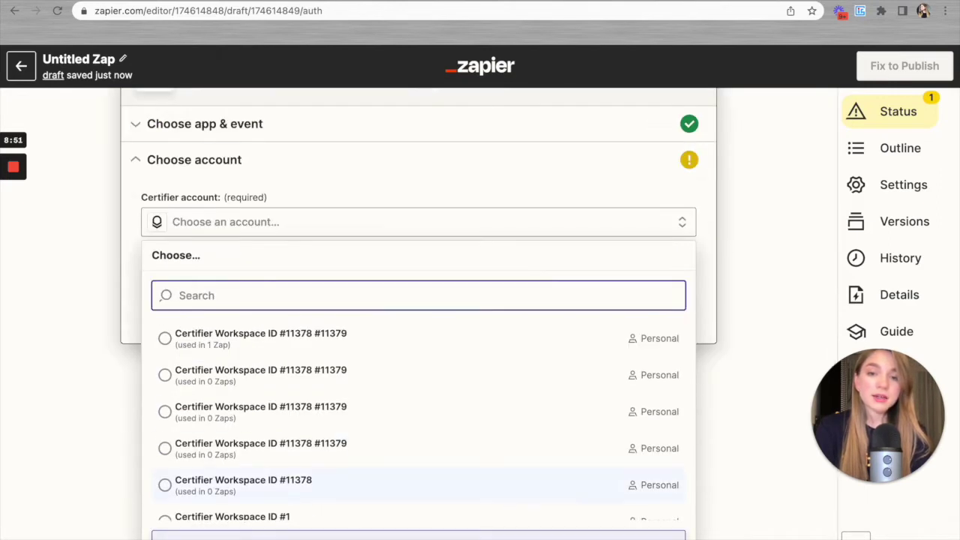
{"action": "left_click", "coordinate": [418, 535]}
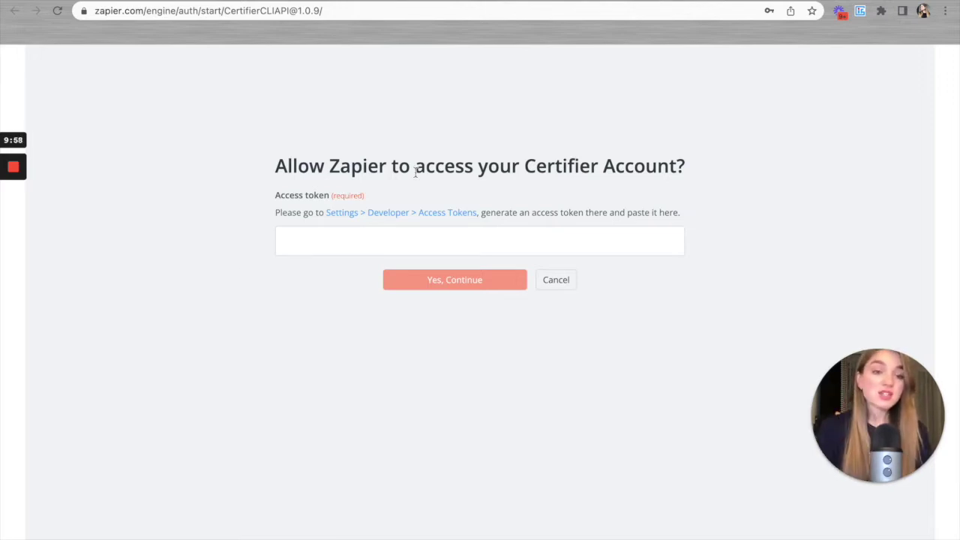
{"action": "left_click", "coordinate": [360, 214]}
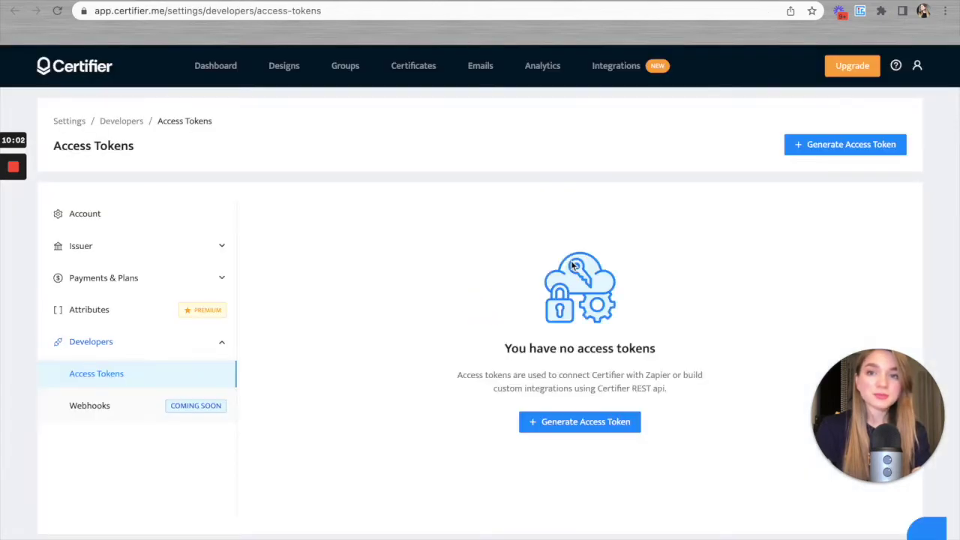
Step: Generate a Certifier access token named Zapier and copy it
{"action": "left_click", "coordinate": [579, 423]}
{"action": "left_click", "coordinate": [442, 194]}
{"action": "type", "text": "Zapier"}
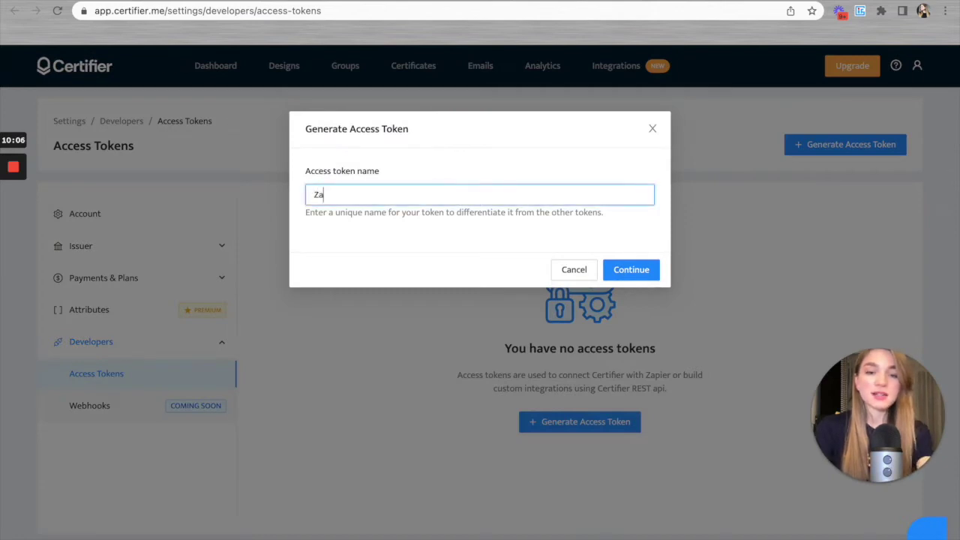
{"action": "left_click", "coordinate": [630, 269]}
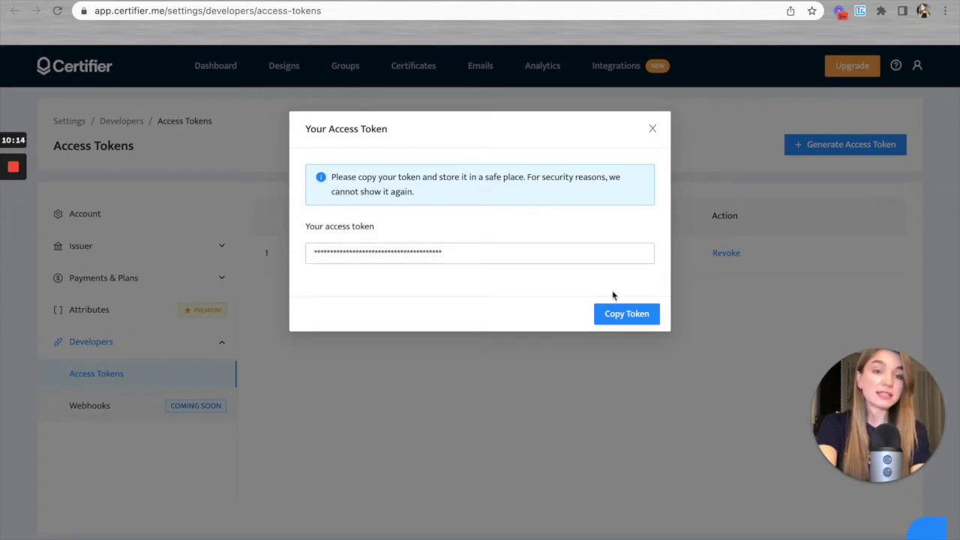
{"action": "left_click", "coordinate": [619, 316]}
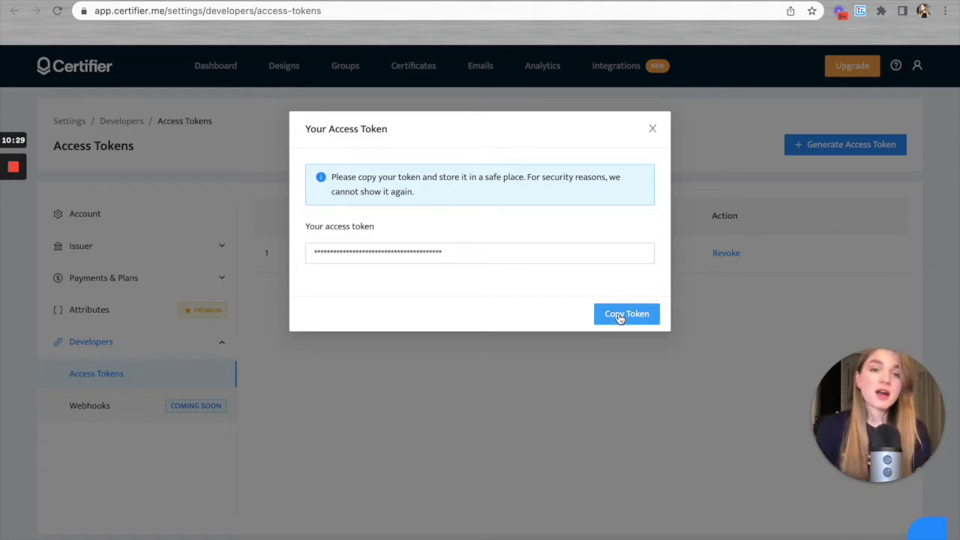
{"action": "left_click", "coordinate": [619, 316]}
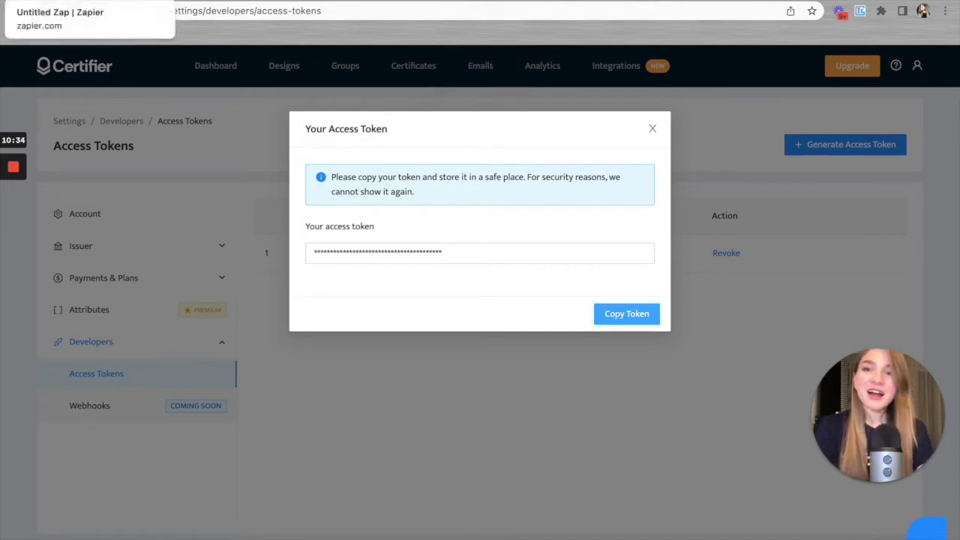
Step: Paste the access token into Zapier's authorization request, allow access to Certifier, and continue to the action's setup fields
{"action": "left_click", "coordinate": [218, 3]}
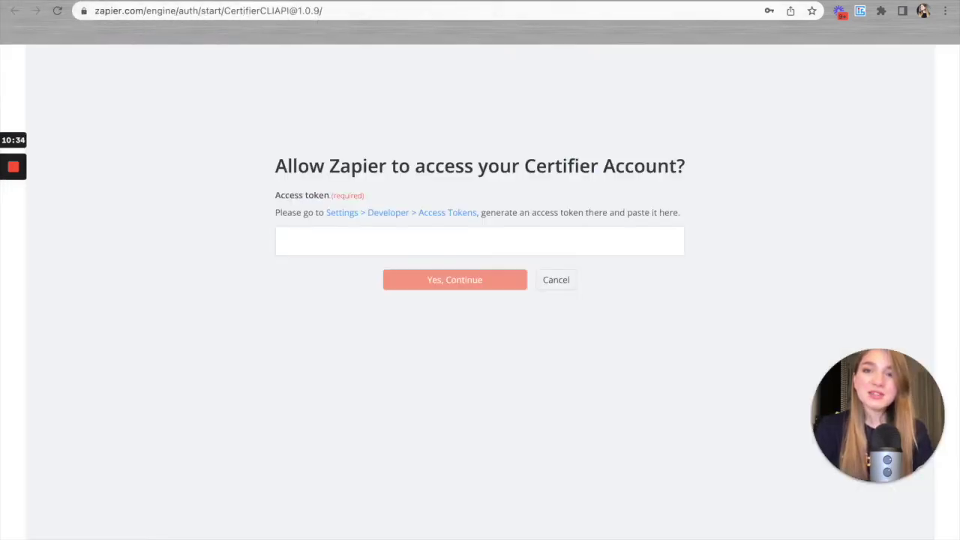
{"action": "left_click", "coordinate": [535, 242]}
{"action": "key", "text": "ctrl+v"}
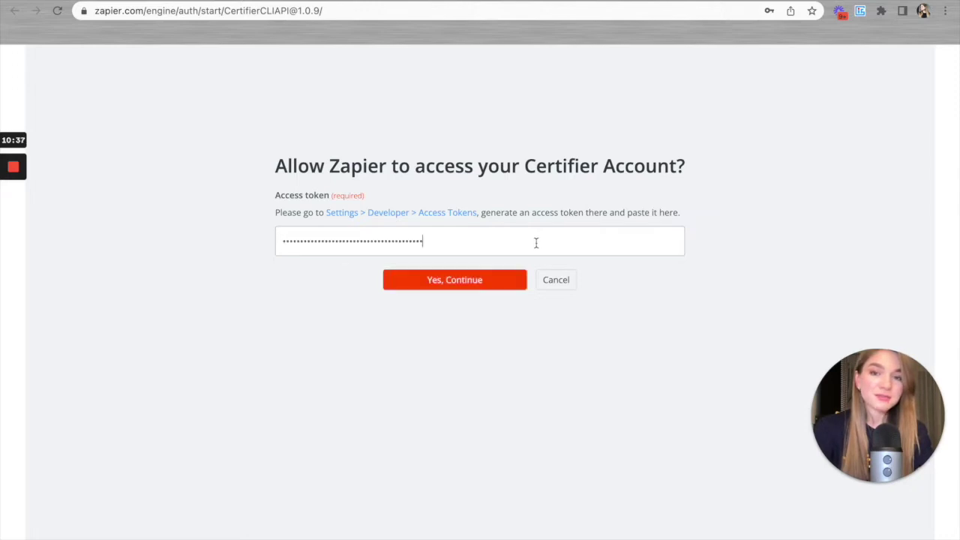
{"action": "left_click", "coordinate": [459, 277]}
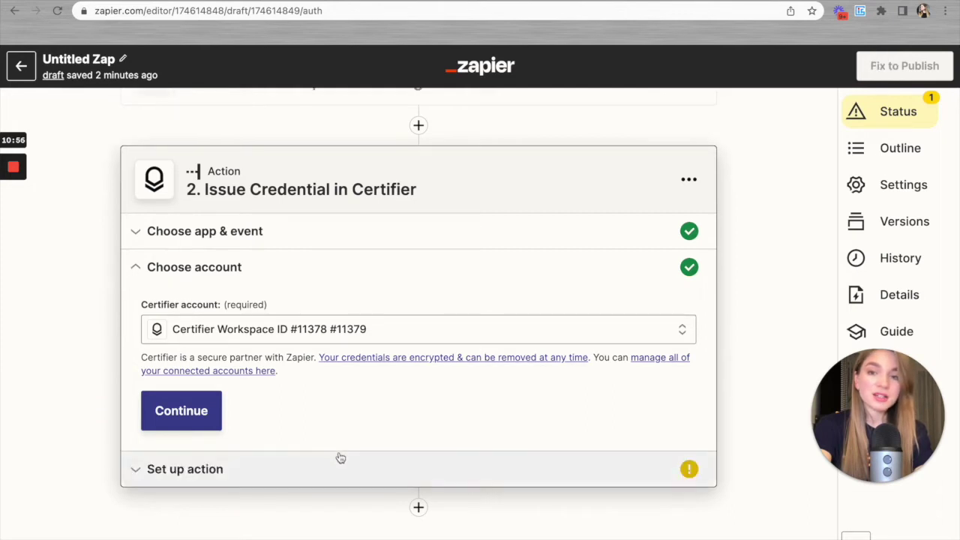
{"action": "left_click", "coordinate": [206, 412]}
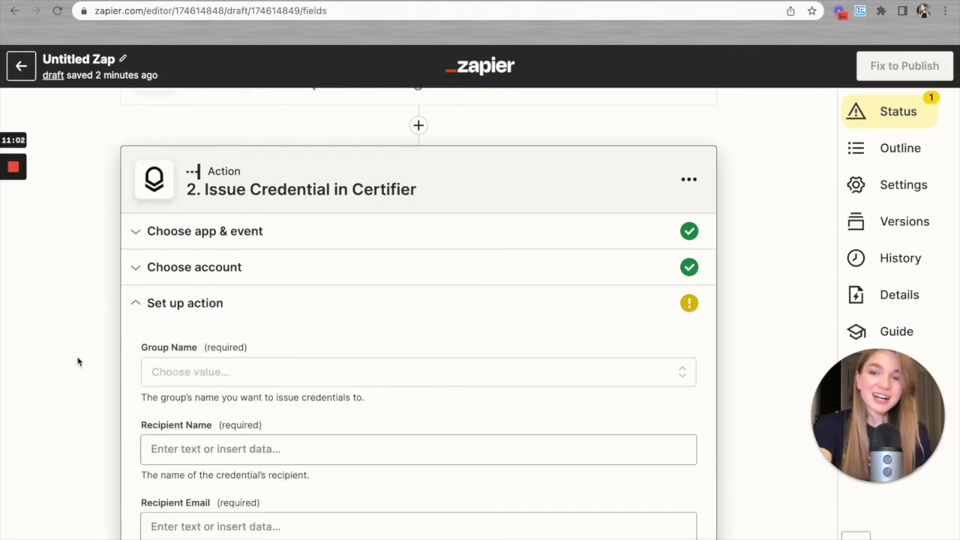
{"action": "scroll", "coordinate": [77, 362], "scroll_direction": "down", "scroll_amount": 2}
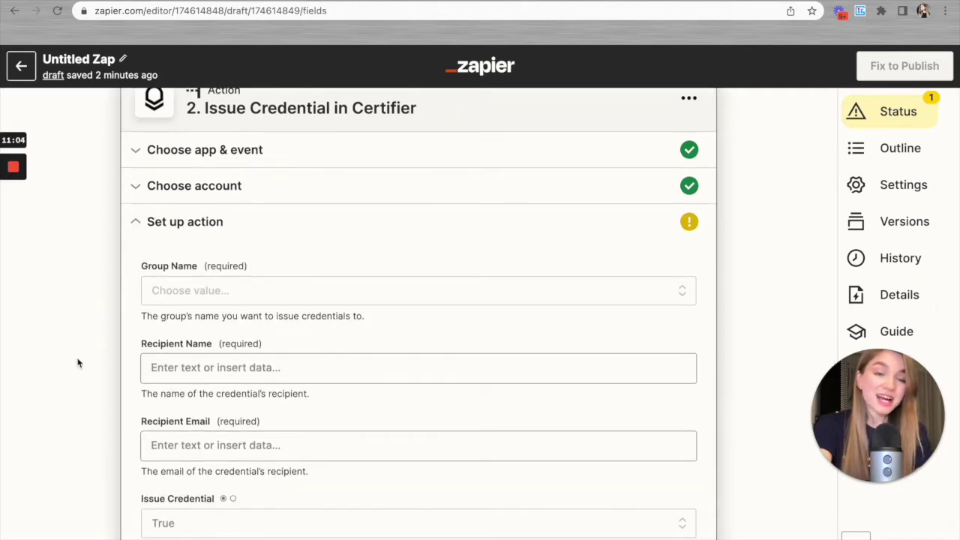
{"action": "scroll", "coordinate": [77, 363], "scroll_direction": "down", "scroll_amount": 1}
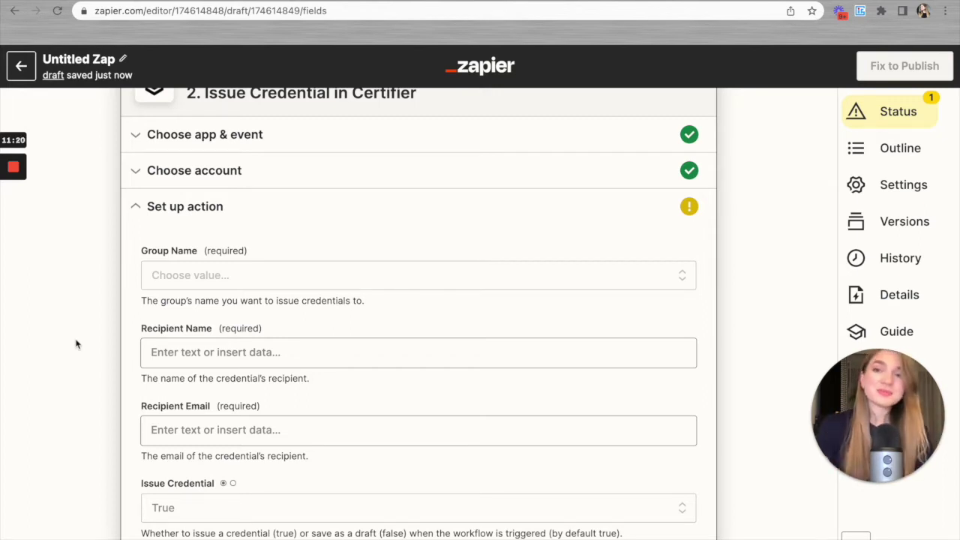
Step: Switch to Certifier and start a new group with the public name Webinar
{"action": "left_click", "coordinate": [470, 26]}
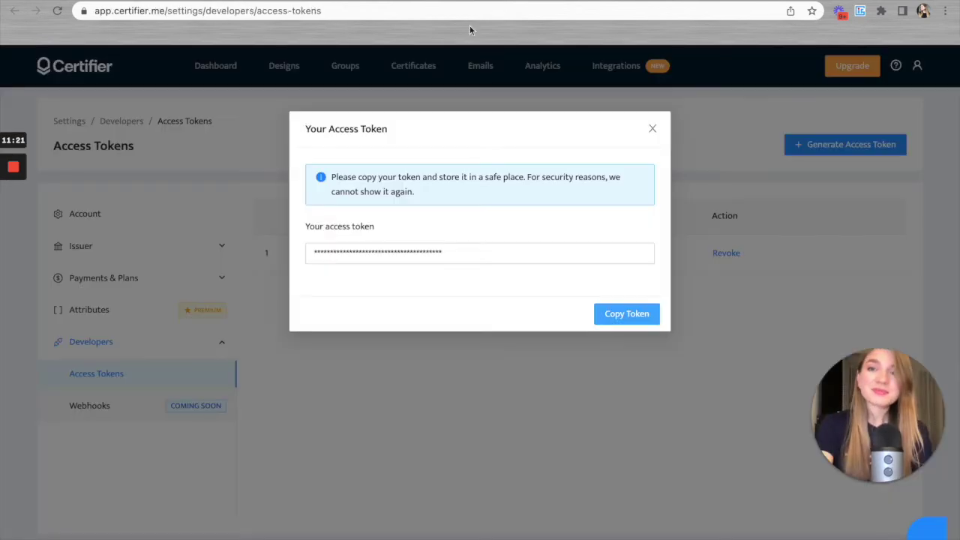
{"action": "left_click", "coordinate": [653, 129]}
{"action": "left_click", "coordinate": [346, 67]}
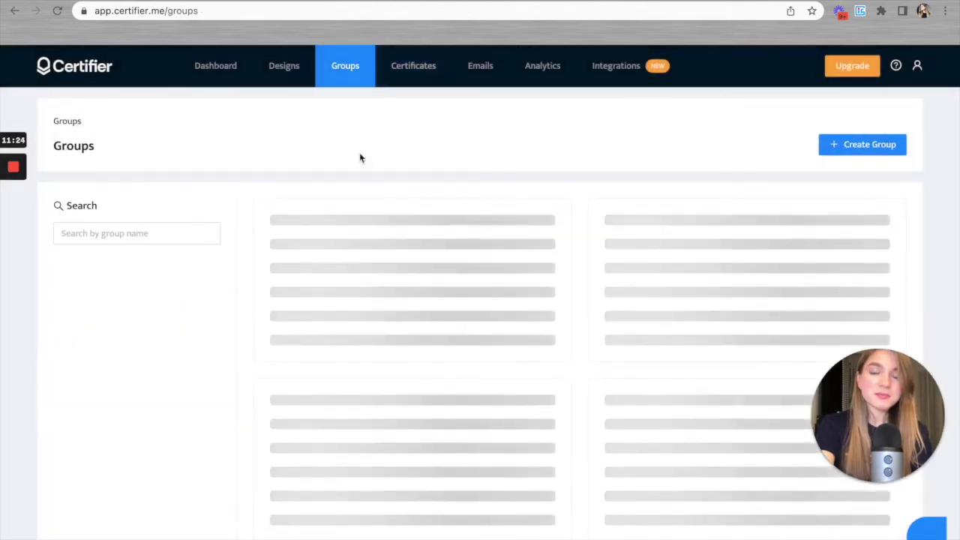
{"action": "left_click", "coordinate": [589, 439]}
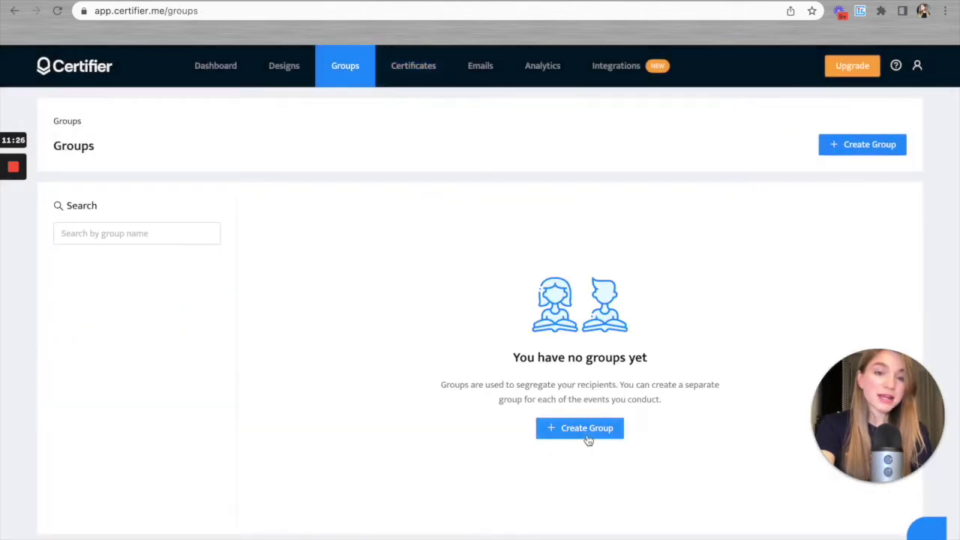
{"action": "left_click", "coordinate": [417, 230]}
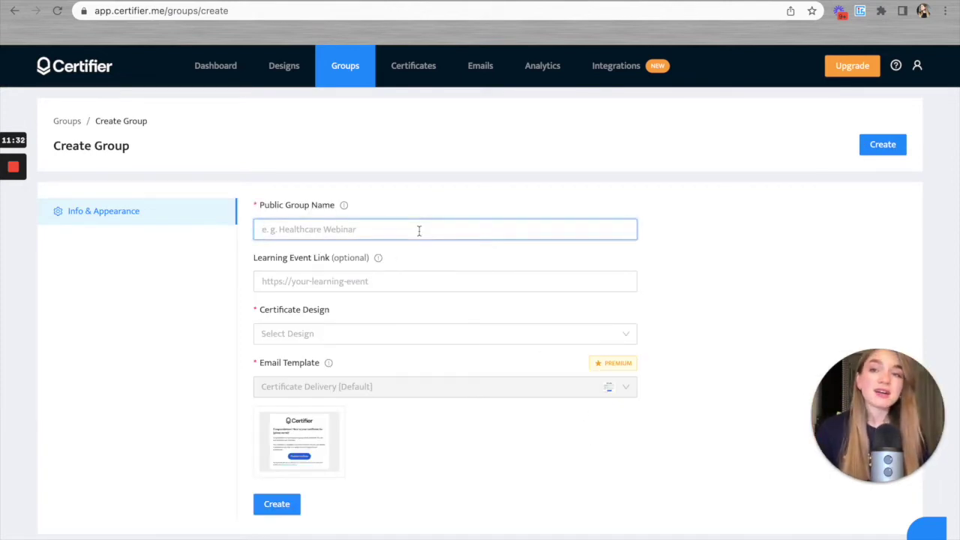
{"action": "type", "text": "Webinar"}
{"action": "left_click", "coordinate": [332, 335]}
{"action": "left_click", "coordinate": [279, 281]}
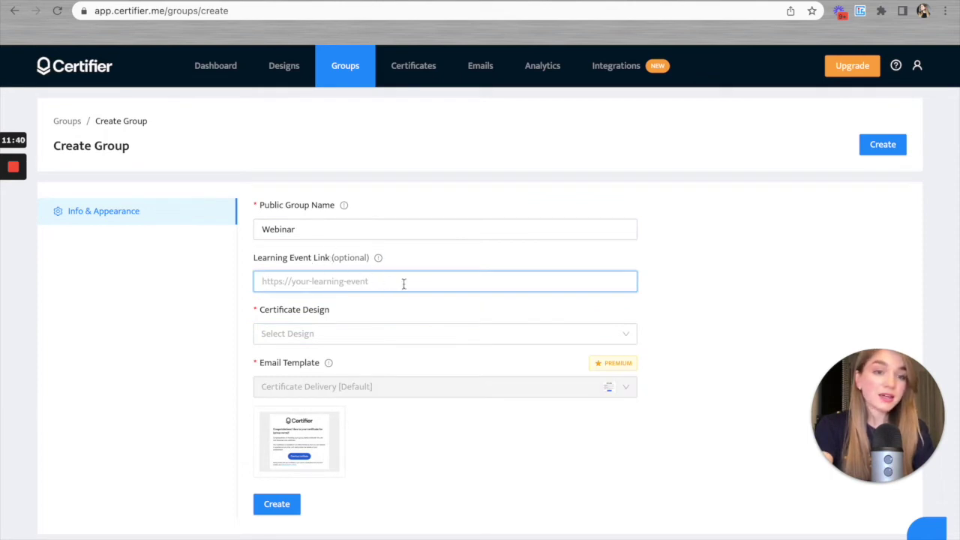
Step: Create a certificate design for the group from the dark navy Certificate of Recognition template and save it
{"action": "left_click", "coordinate": [306, 333]}
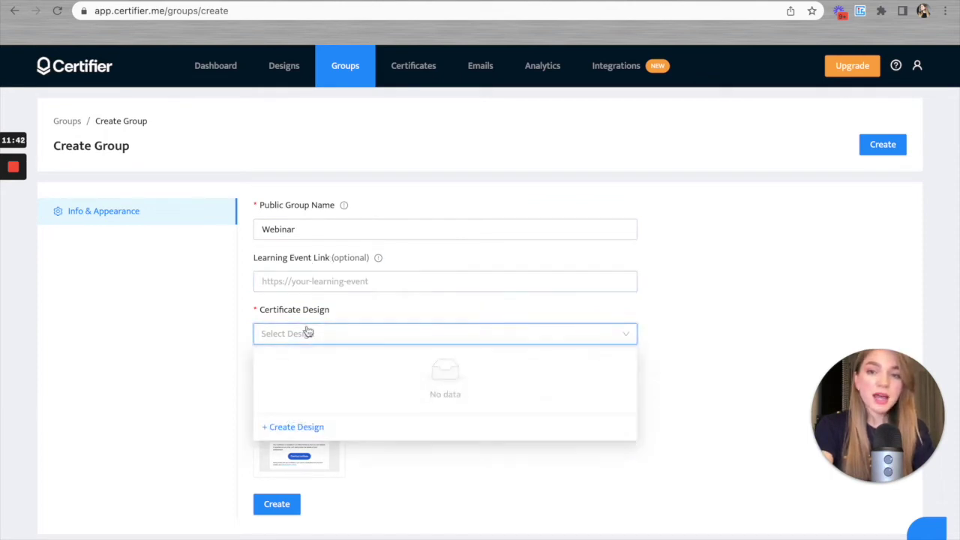
{"action": "left_click", "coordinate": [293, 427]}
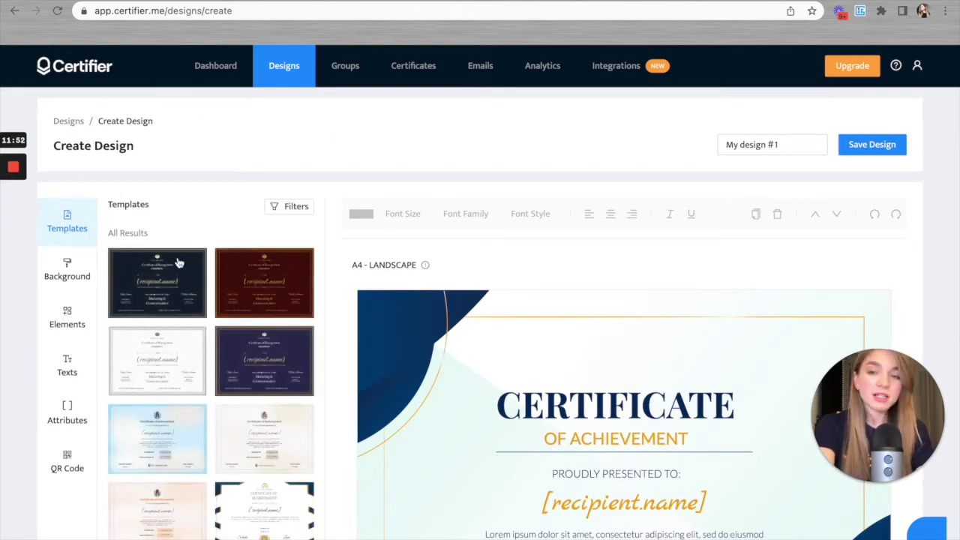
{"action": "left_click", "coordinate": [163, 274]}
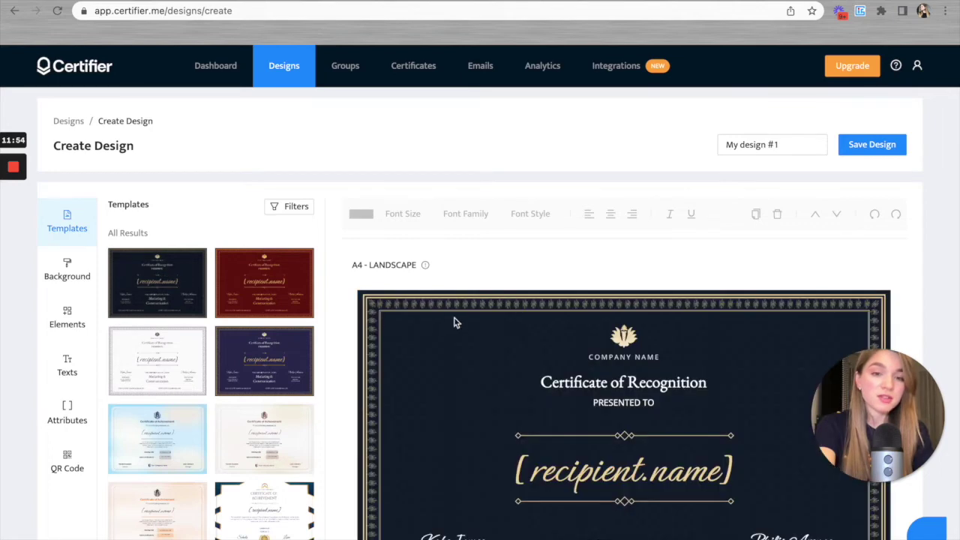
{"action": "scroll", "coordinate": [538, 342], "scroll_direction": "down", "scroll_amount": 1}
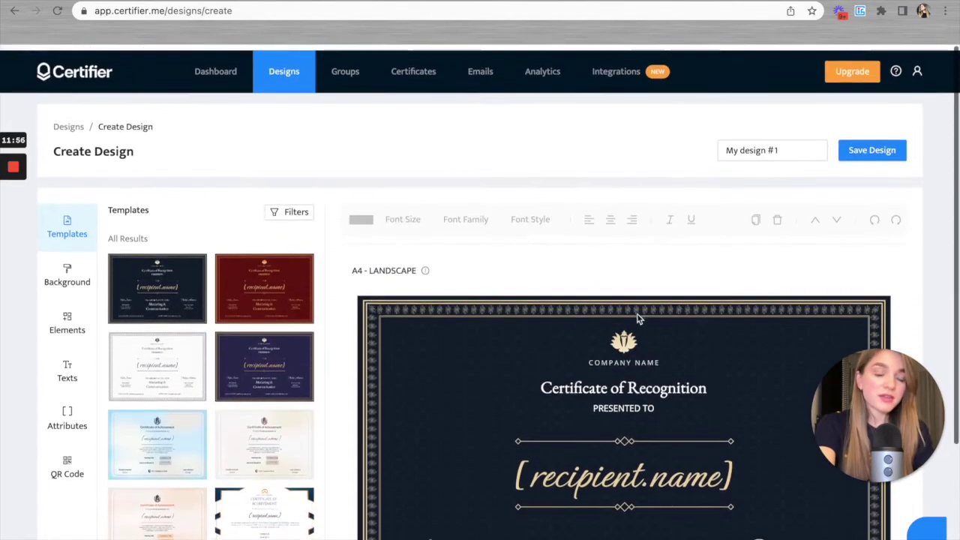
{"action": "left_click", "coordinate": [872, 145]}
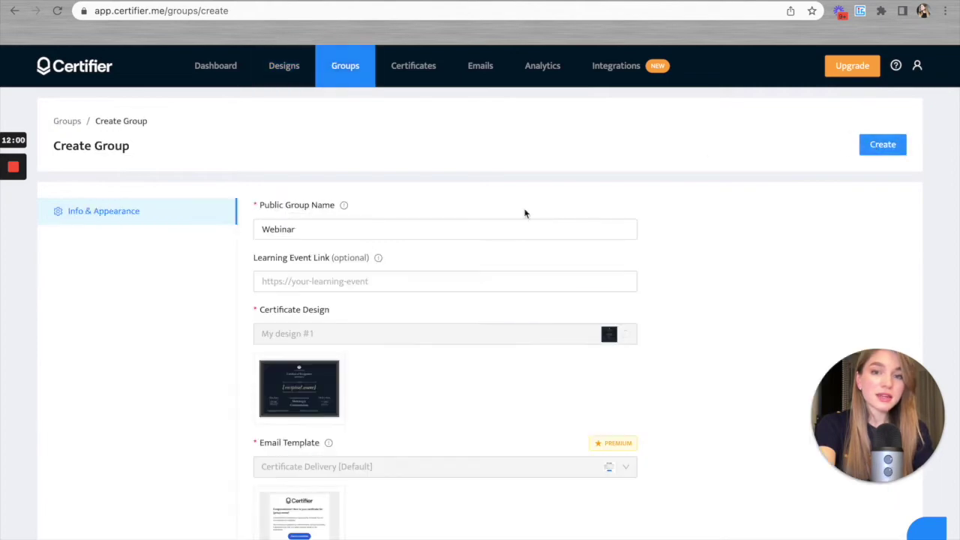
Step: Preview the default Certificate Delivery email template, create the Webinar group, and dismiss the offer to add recipients
{"action": "scroll", "coordinate": [525, 213], "scroll_direction": "down", "scroll_amount": 2}
{"action": "scroll", "coordinate": [285, 273], "scroll_direction": "down", "scroll_amount": 1}
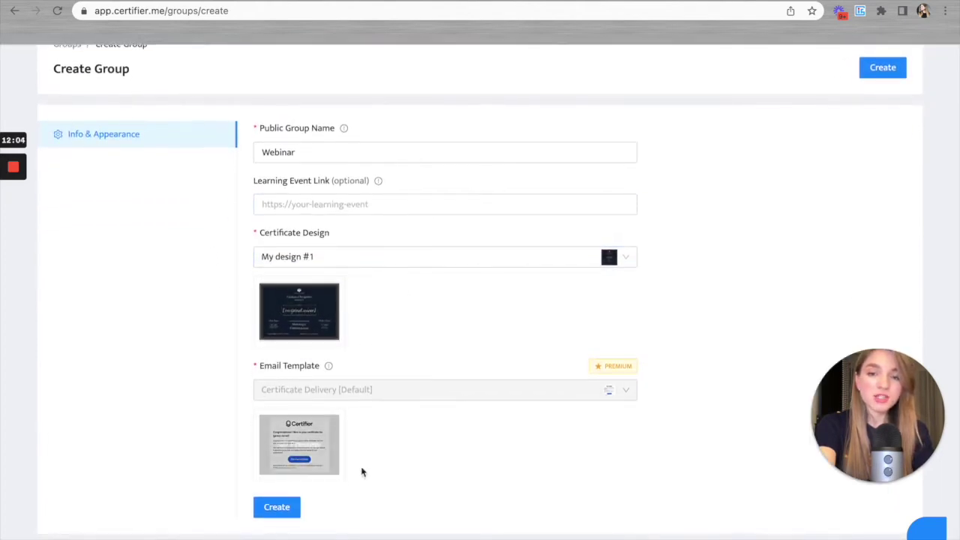
{"action": "mouse_move", "coordinate": [308, 446]}
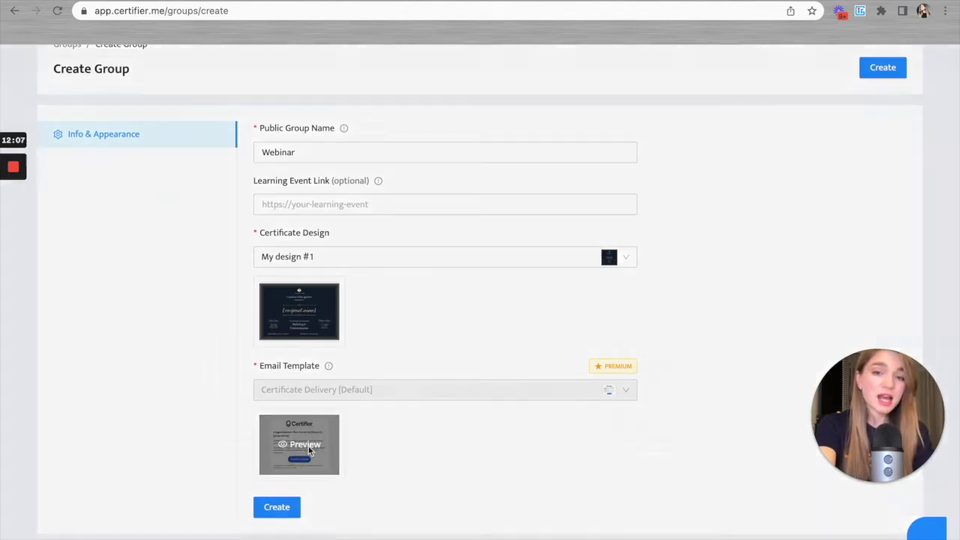
{"action": "left_click", "coordinate": [306, 446]}
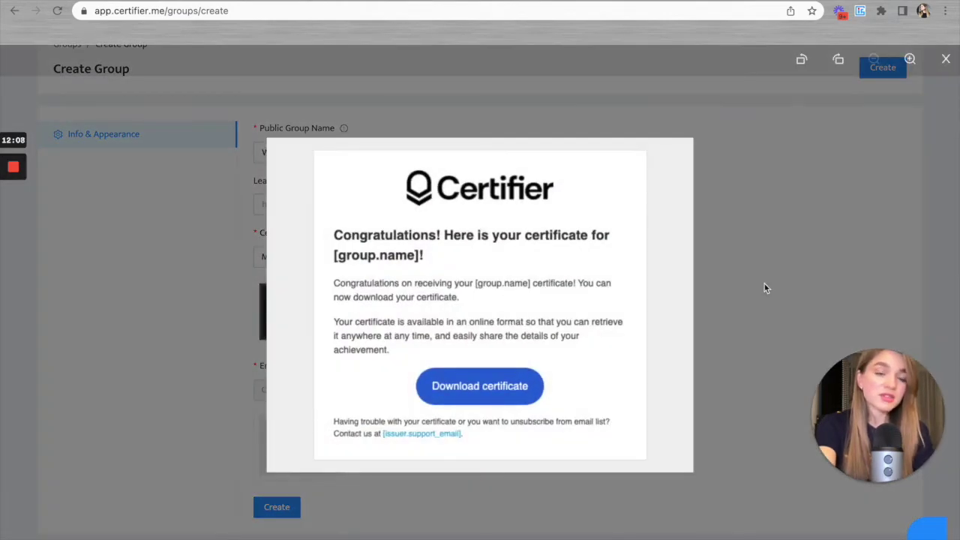
{"action": "left_click", "coordinate": [805, 225]}
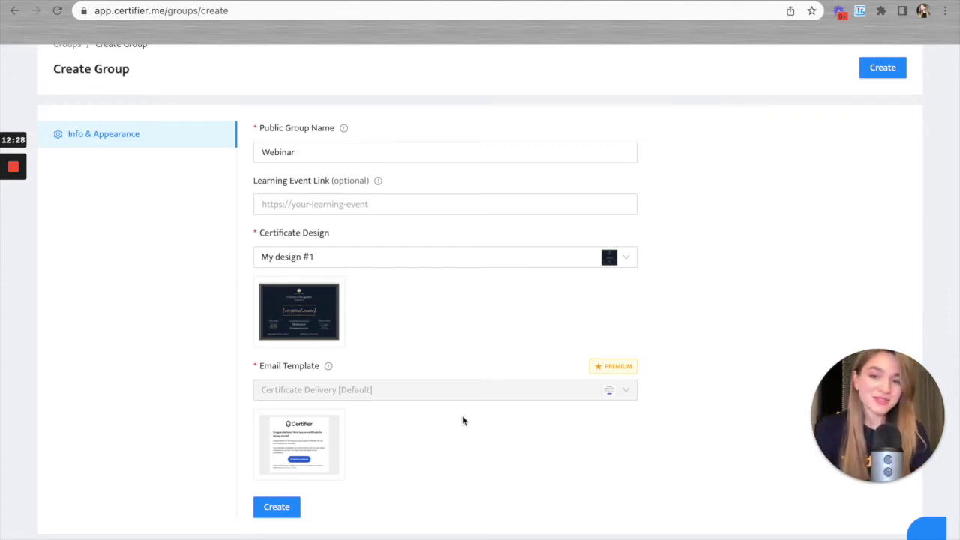
{"action": "left_click", "coordinate": [270, 511]}
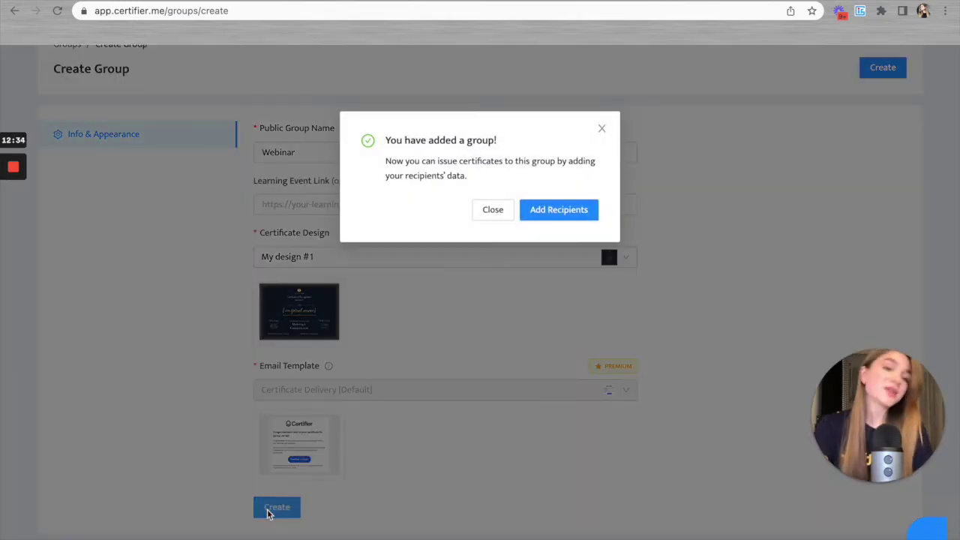
{"action": "left_click", "coordinate": [601, 128]}
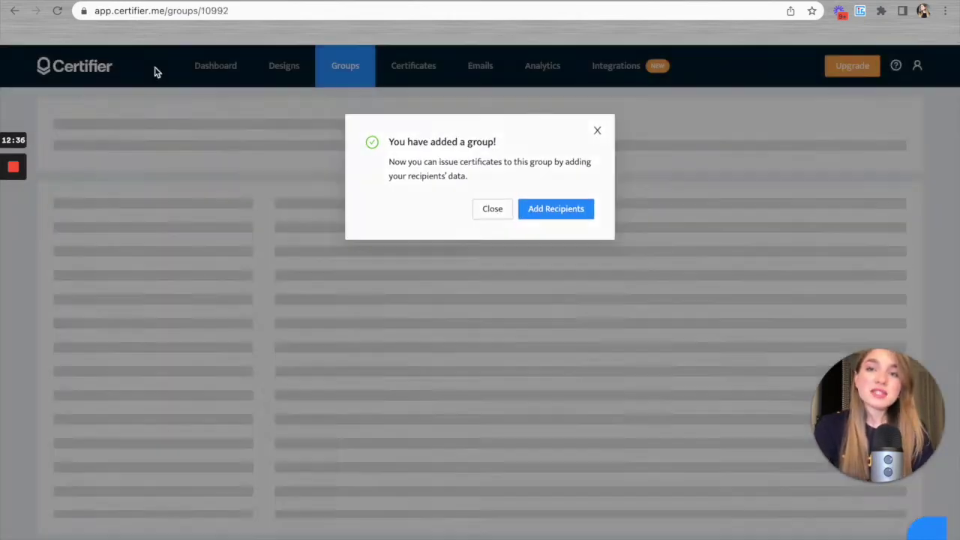
Step: Return to the Zap and set the Issue Credential action's group name to Webinar
{"action": "key", "text": "ctrl+Tab"}
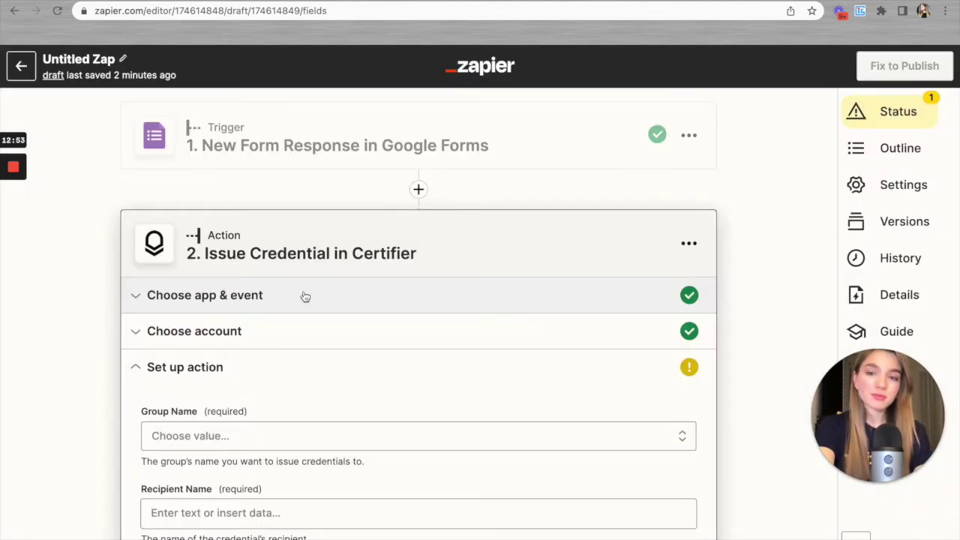
{"action": "left_click", "coordinate": [264, 434]}
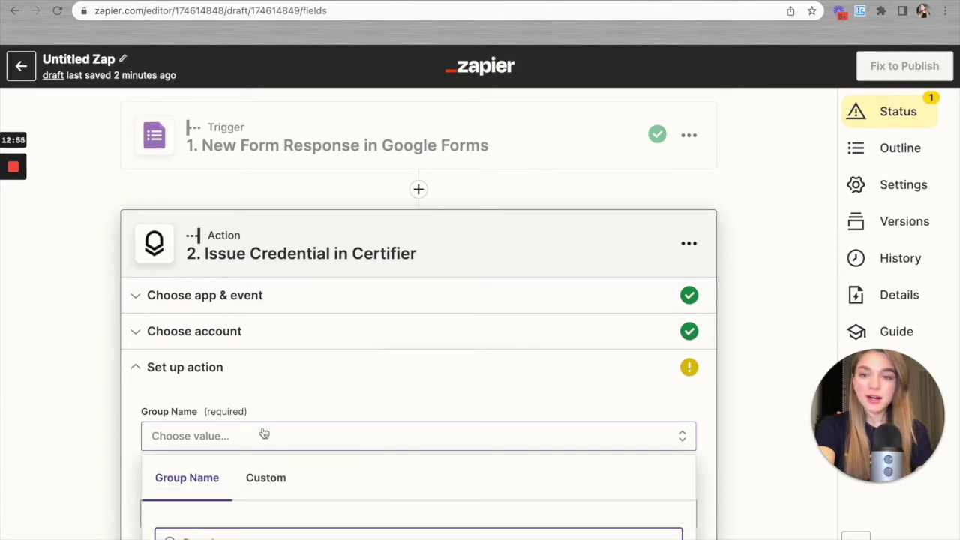
{"action": "left_click", "coordinate": [220, 419]}
{"action": "scroll", "coordinate": [299, 362], "scroll_direction": "down", "scroll_amount": 1}
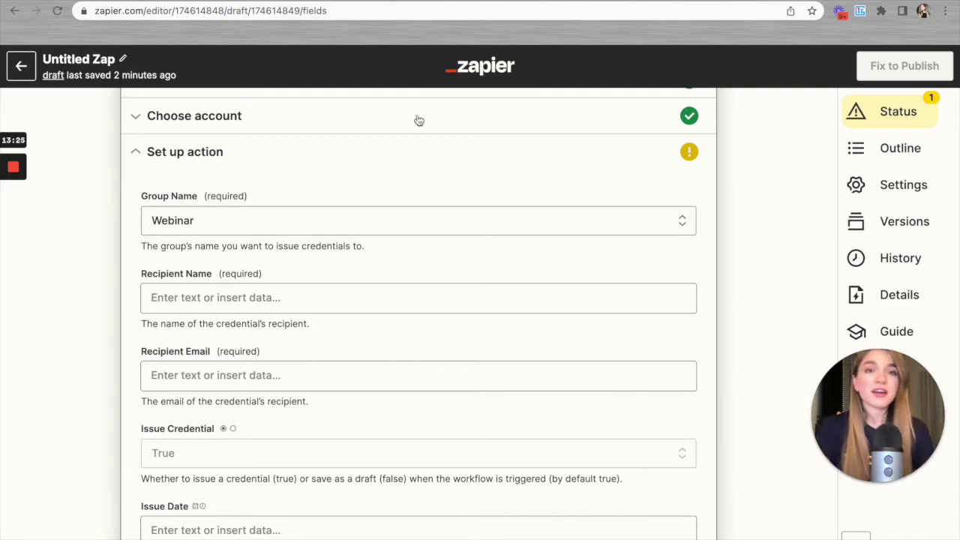
Step: Check the Work Request form's name and email address questions in Google Forms, and return to the Zap's action setup
{"action": "key", "text": "ctrl+Tab"}
{"action": "scroll", "coordinate": [465, 220], "scroll_direction": "down", "scroll_amount": 4}
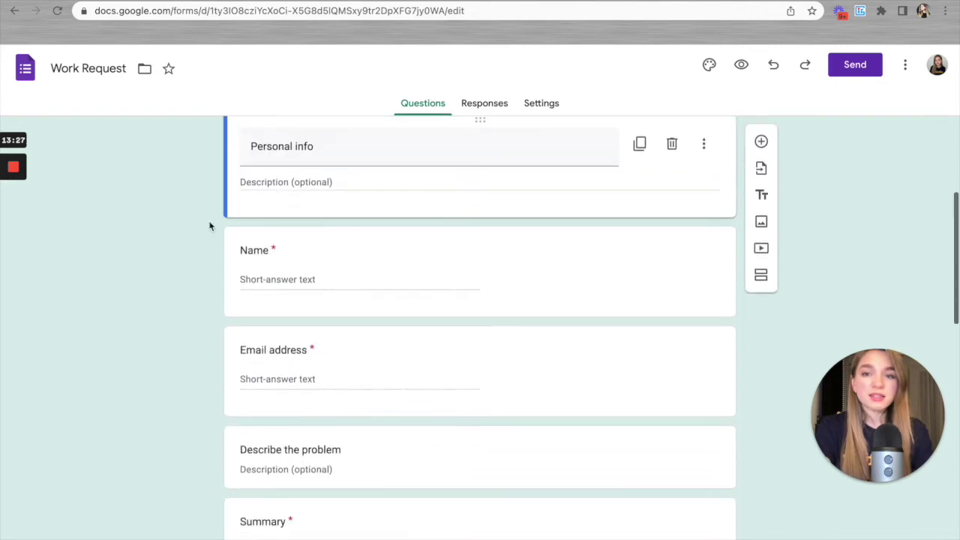
{"action": "scroll", "coordinate": [239, 261], "scroll_direction": "down", "scroll_amount": 2}
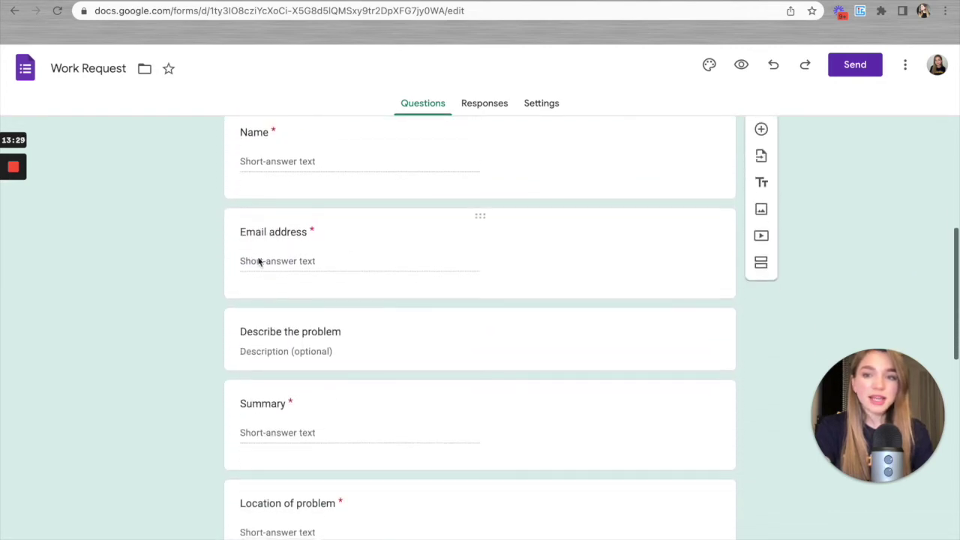
{"action": "scroll", "coordinate": [227, 257], "scroll_direction": "up", "scroll_amount": 4}
{"action": "key", "text": "ctrl+shift+Tab"}
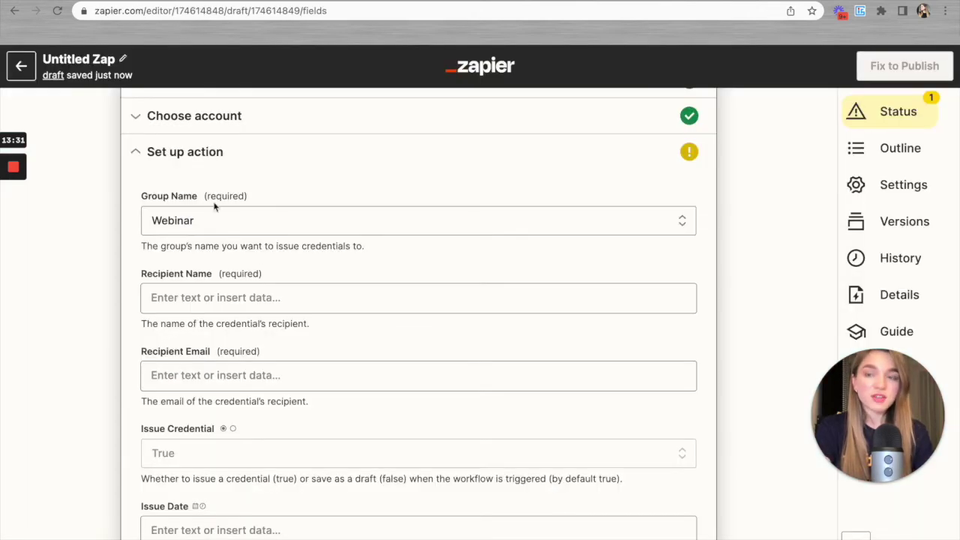
Step: Map the Recipient Name to the form's Name answer and the Recipient Email to the form's Respondent Email
{"action": "left_click", "coordinate": [195, 297]}
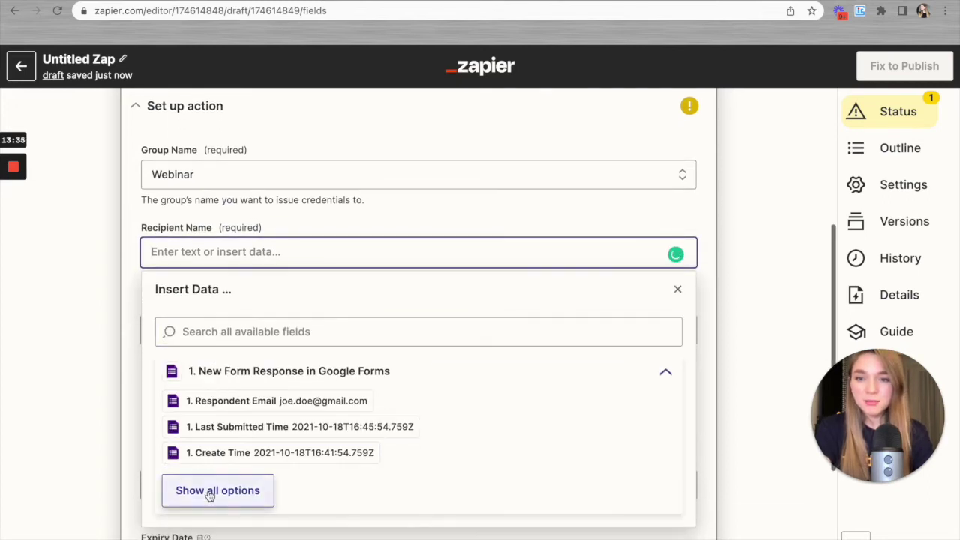
{"action": "left_click", "coordinate": [215, 492]}
{"action": "left_click", "coordinate": [225, 433]}
{"action": "left_click", "coordinate": [46, 212]}
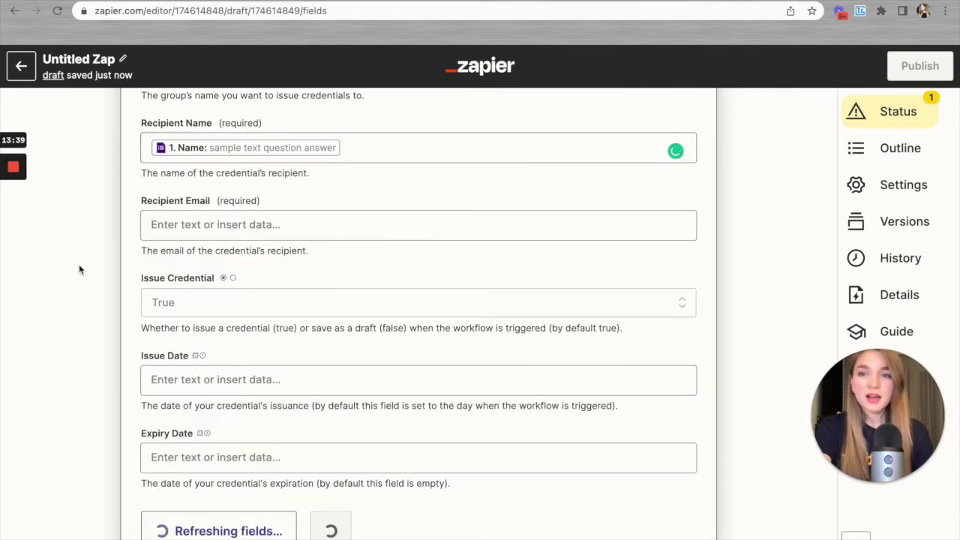
{"action": "left_click", "coordinate": [262, 229]}
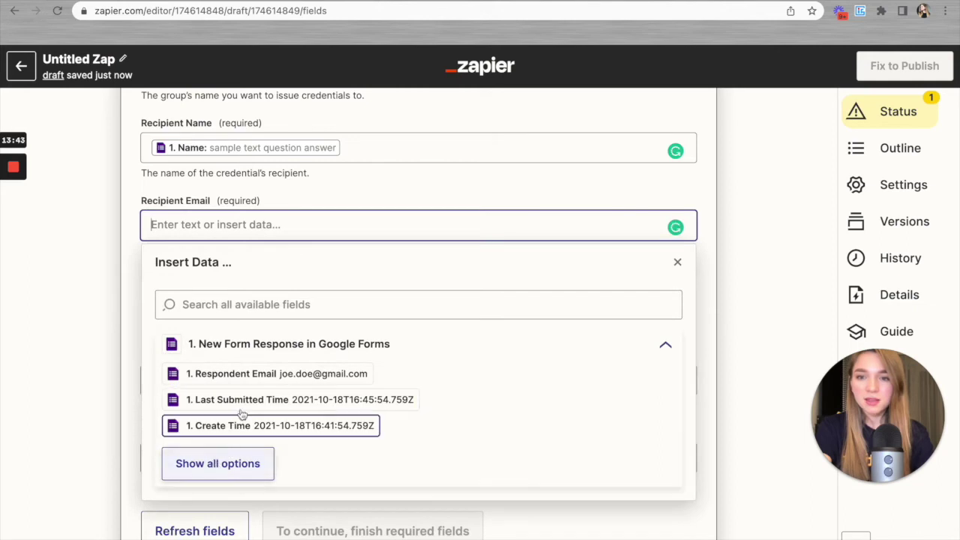
{"action": "left_click", "coordinate": [253, 376]}
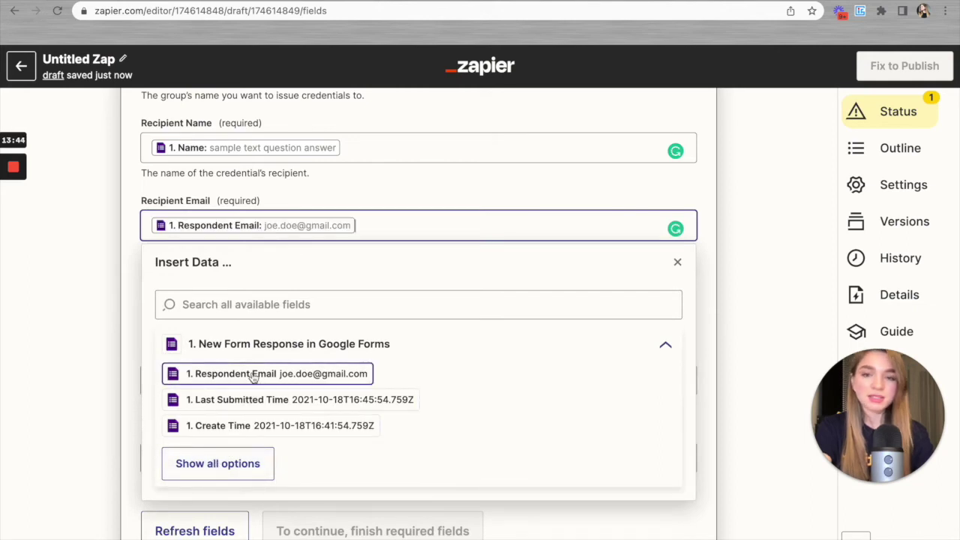
{"action": "left_click", "coordinate": [108, 294]}
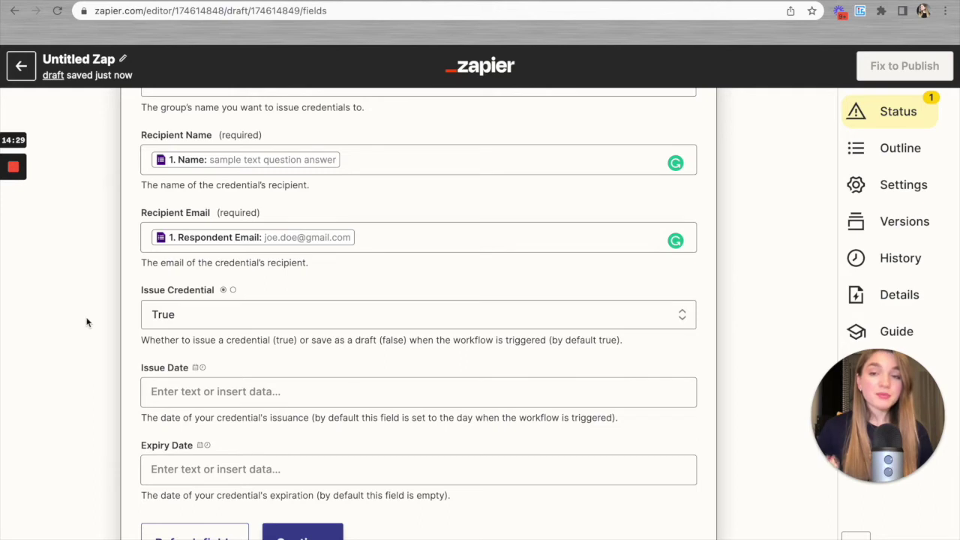
Step: Switch the Issue Credential option to False and return it to True
{"action": "left_click", "coordinate": [294, 313]}
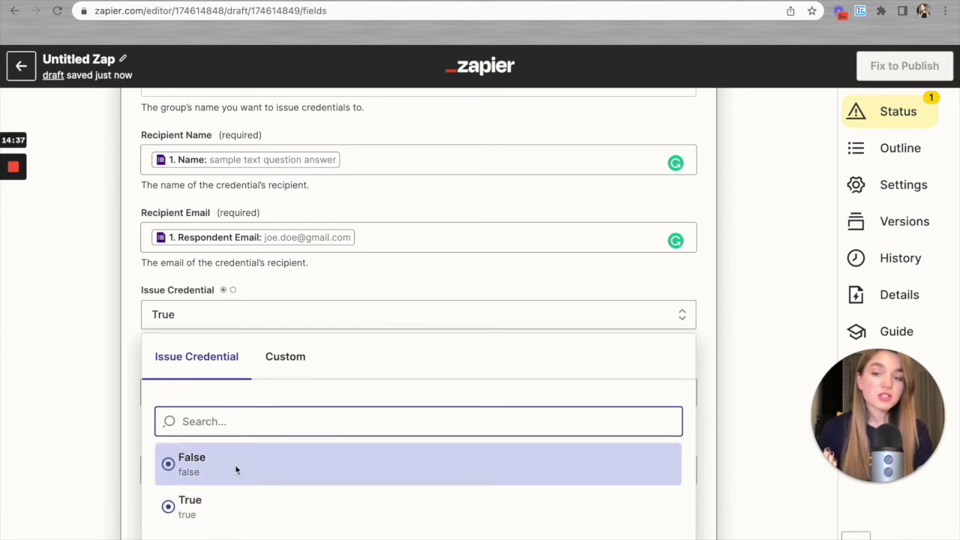
{"action": "left_click", "coordinate": [123, 321]}
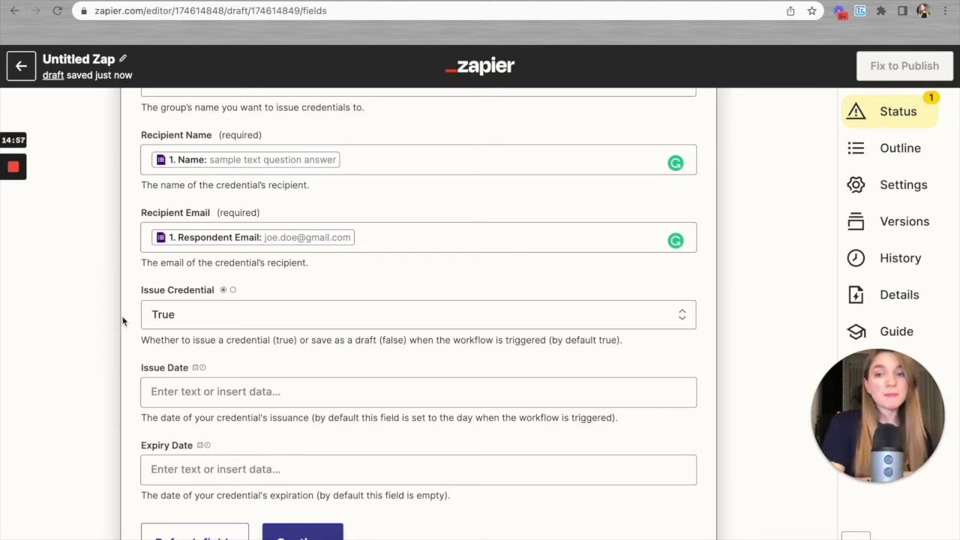
{"action": "left_click", "coordinate": [230, 316]}
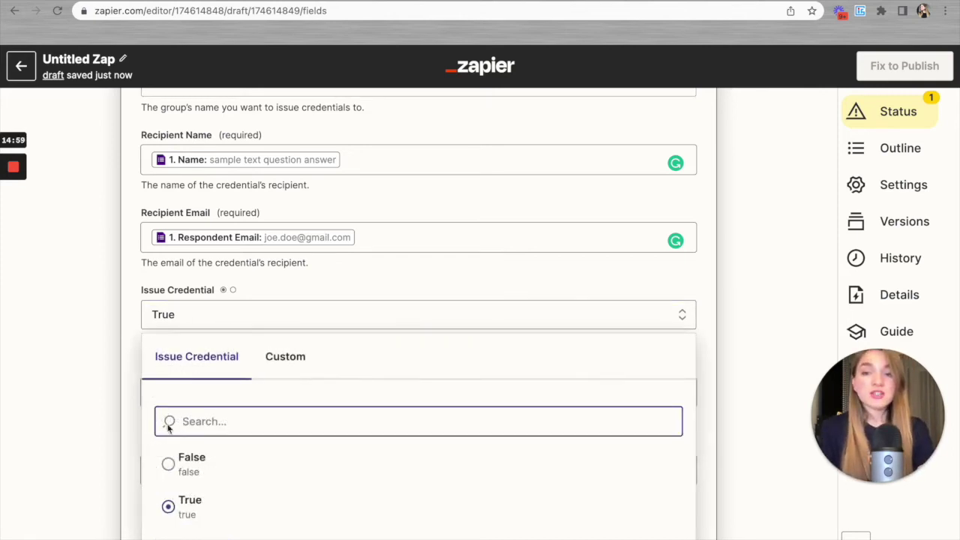
{"action": "left_click", "coordinate": [180, 461]}
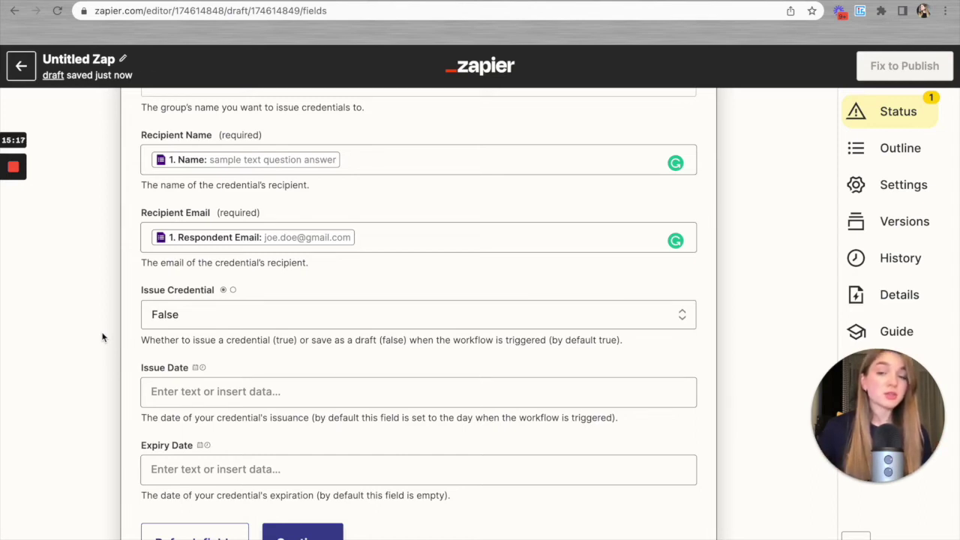
{"action": "left_click", "coordinate": [310, 320]}
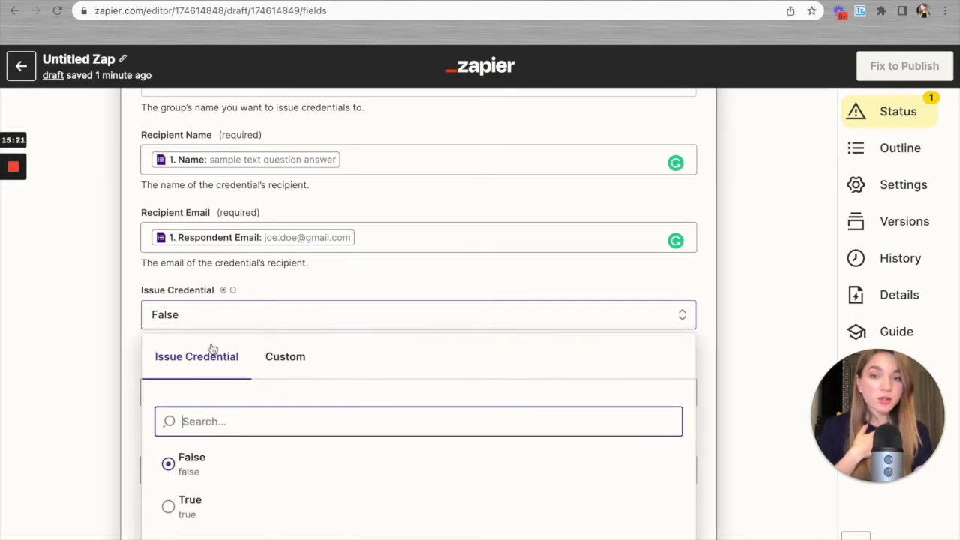
{"action": "left_click", "coordinate": [182, 496]}
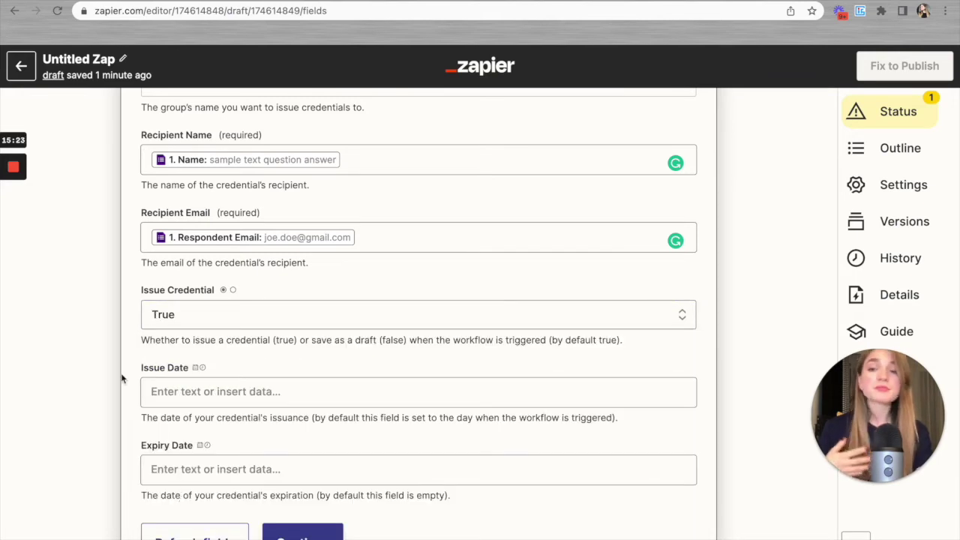
Step: Leave the issue and expiry dates empty and test the action by sending a sample credential to Certifier
{"action": "scroll", "coordinate": [122, 378], "scroll_direction": "down", "scroll_amount": 2}
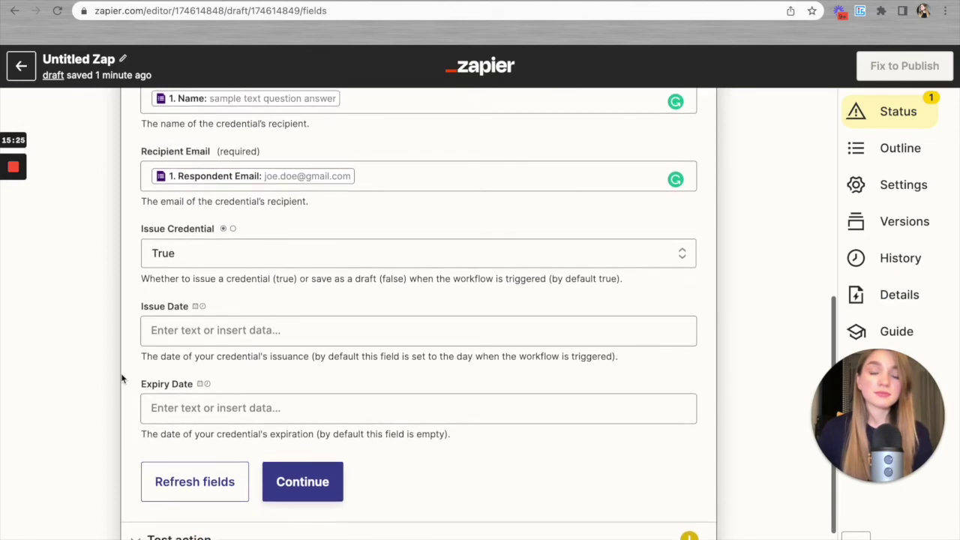
{"action": "scroll", "coordinate": [122, 378], "scroll_direction": "down", "scroll_amount": 1}
{"action": "scroll", "coordinate": [122, 379], "scroll_direction": "down", "scroll_amount": 1}
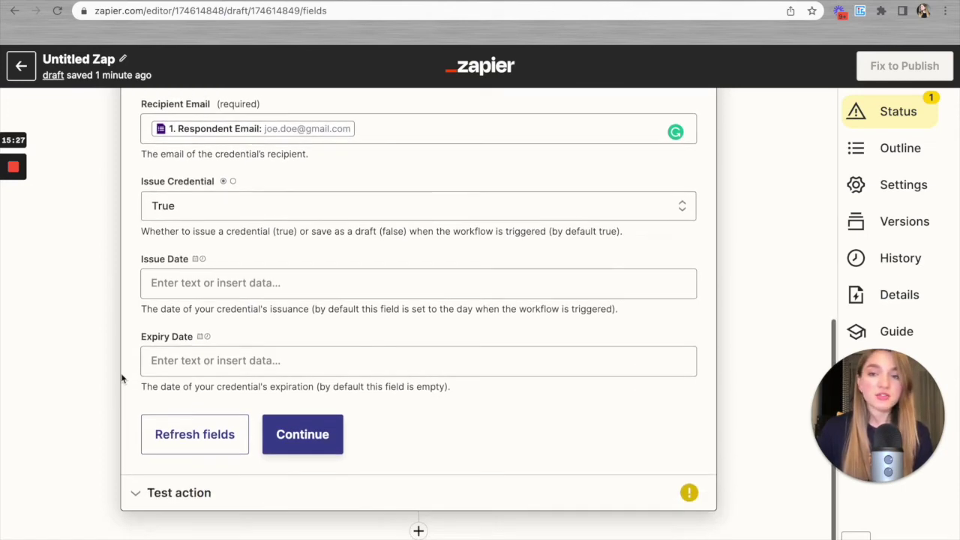
{"action": "scroll", "coordinate": [122, 378], "scroll_direction": "down", "scroll_amount": 1}
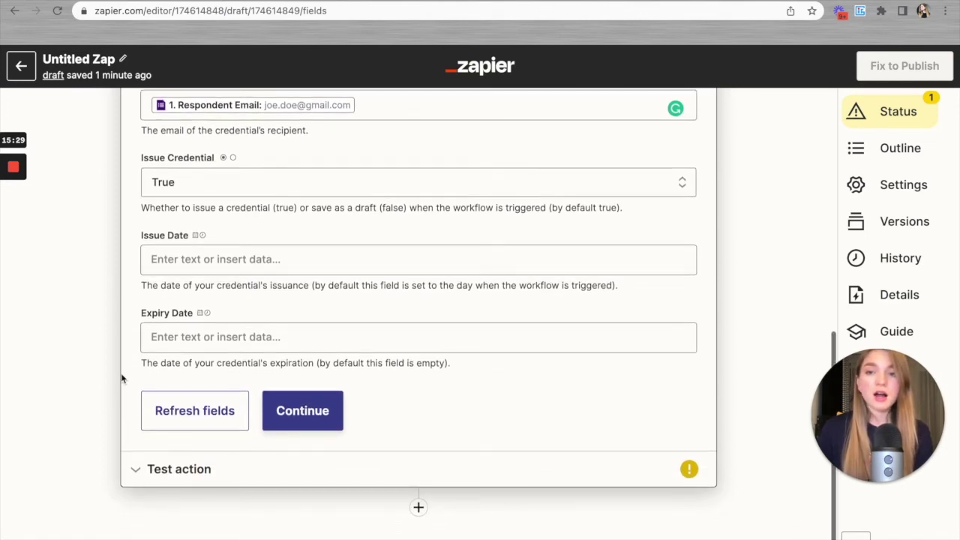
{"action": "key", "text": "Return"}
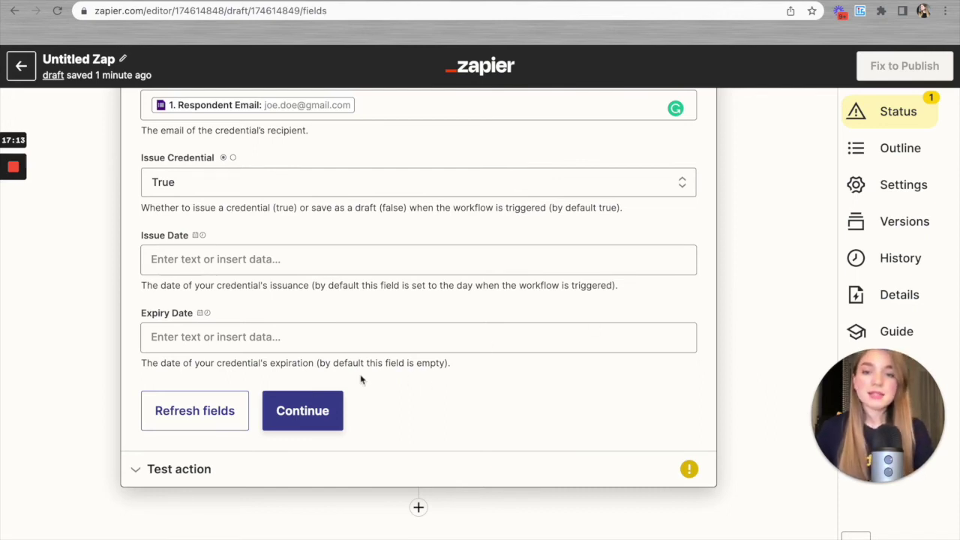
{"action": "left_click", "coordinate": [315, 410]}
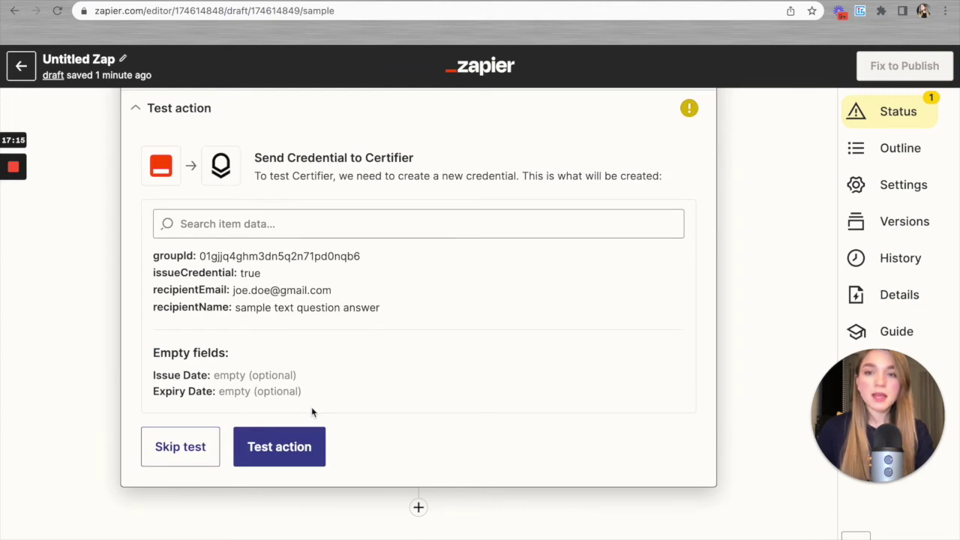
{"action": "left_click", "coordinate": [285, 447]}
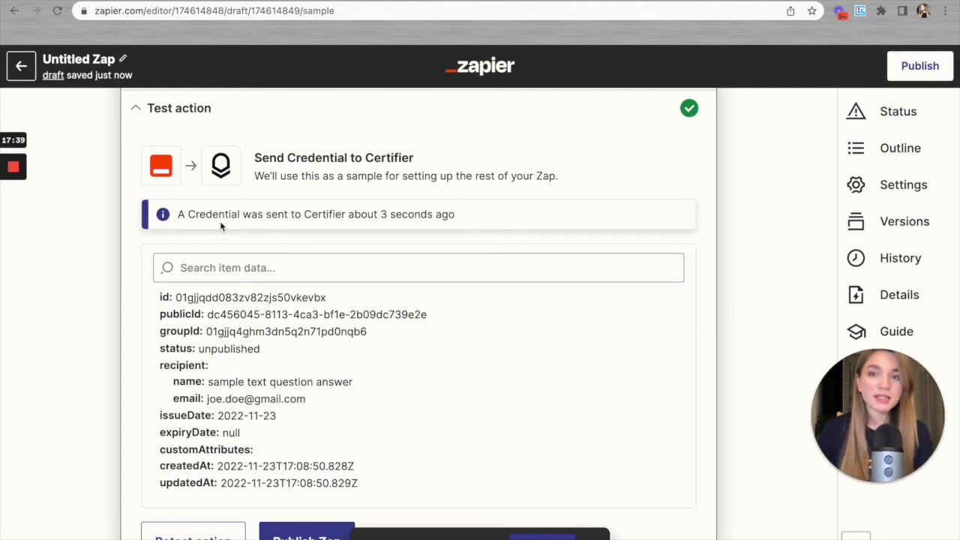
Step: Switch to Certifier and check the test credential's recipient name, email and group in the list of certificates
{"action": "key", "text": "ctrl+Tab"}
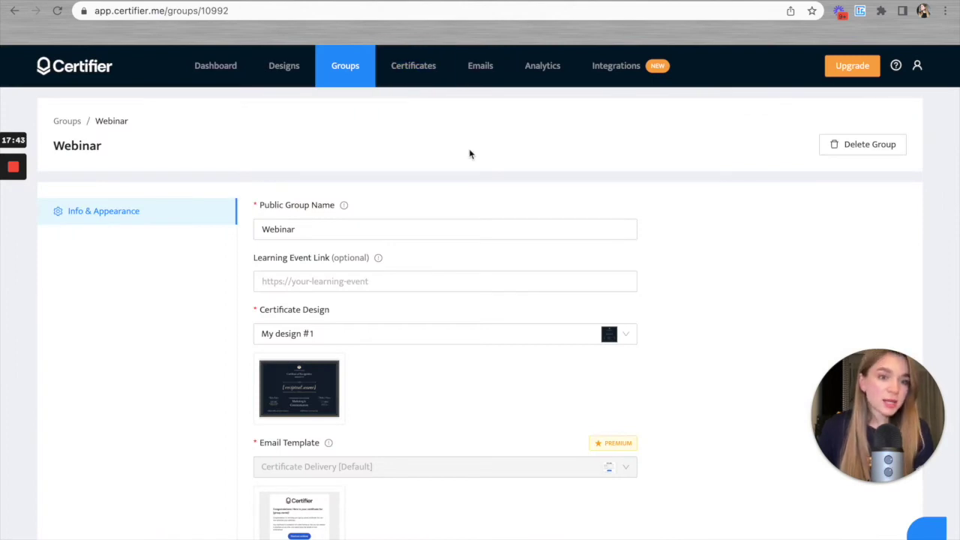
{"action": "left_click", "coordinate": [421, 84]}
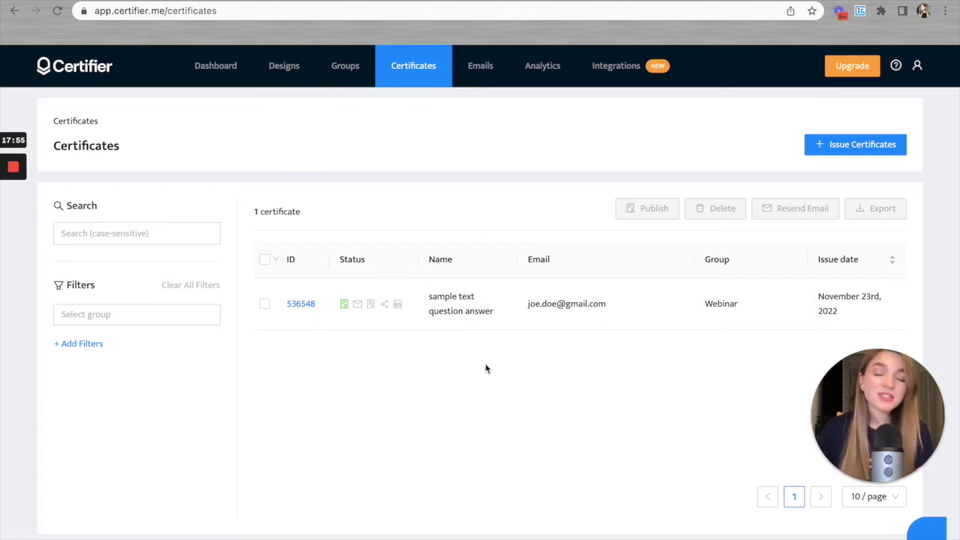
{"action": "left_click_drag", "start_coordinate": [429, 295], "coordinate": [654, 312]}
{"action": "left_click", "coordinate": [522, 397]}
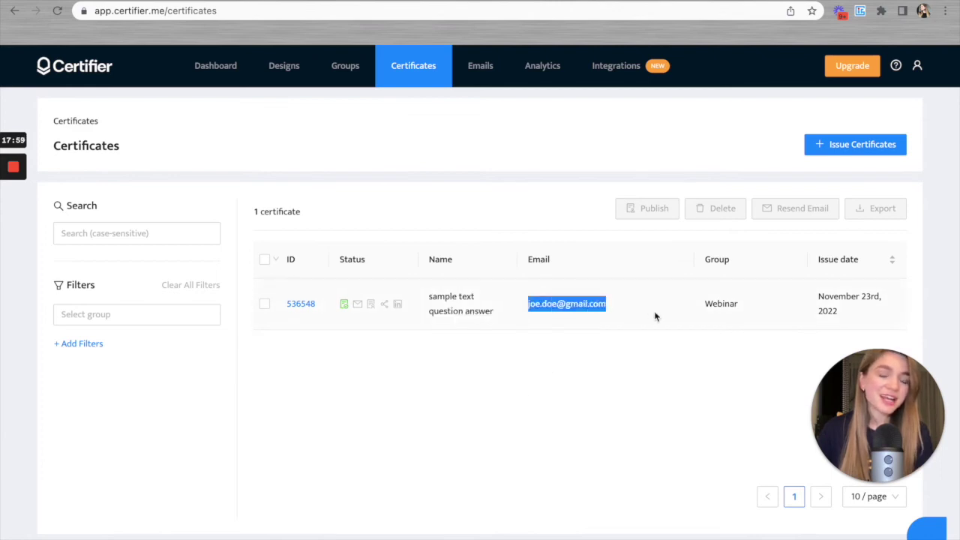
{"action": "left_click", "coordinate": [623, 389]}
{"action": "left_click_drag", "start_coordinate": [742, 309], "coordinate": [704, 307]}
{"action": "left_click", "coordinate": [653, 395]}
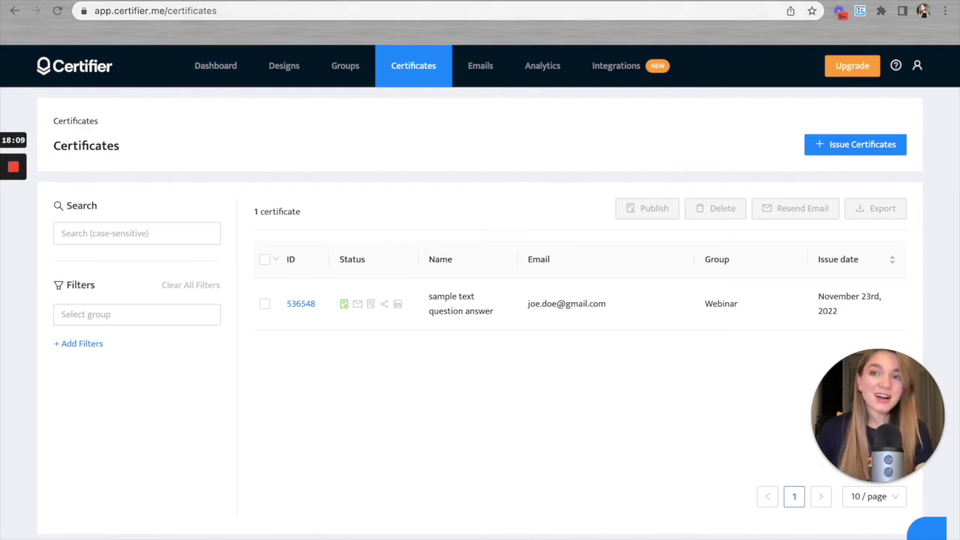
Step: Return to the Zap's tested action in Zapier to publish the Zap
{"action": "key", "text": "ctrl+Tab"}
{"action": "scroll", "coordinate": [461, 386], "scroll_direction": "down", "scroll_amount": 4}
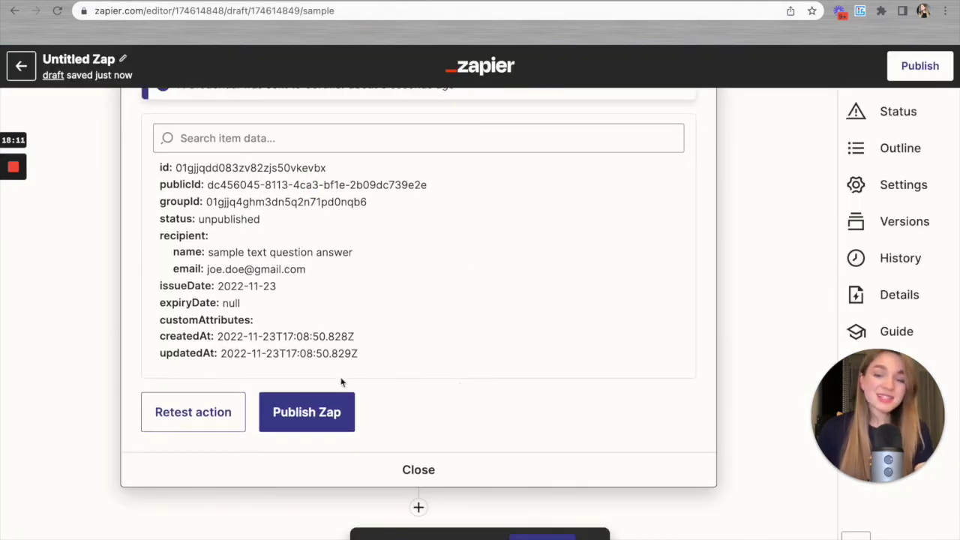